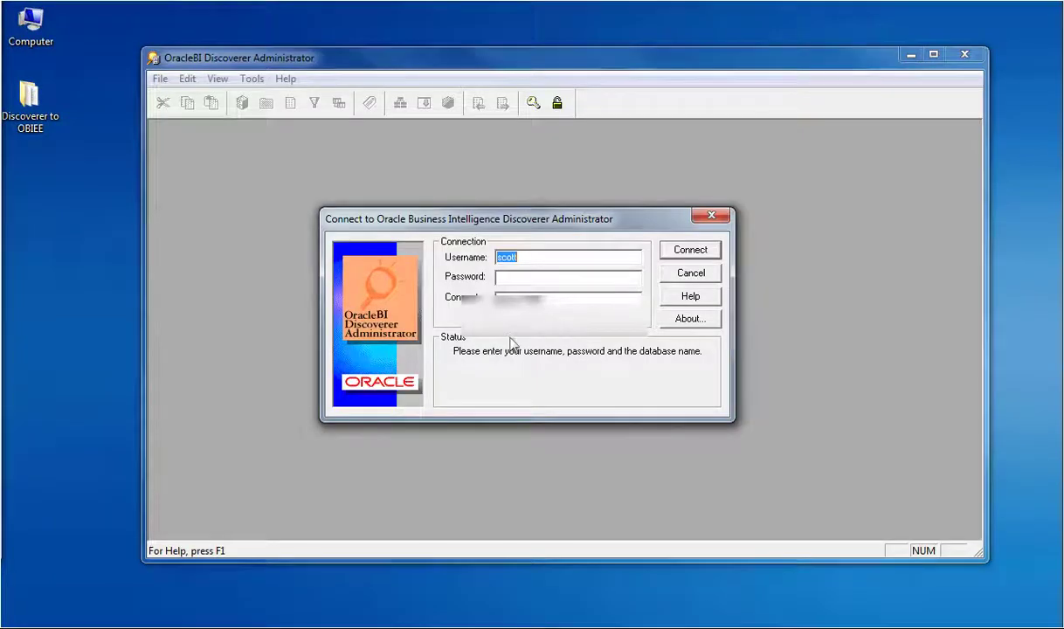
Step: Connect to the End User Layer with the password and open the Video Store Tutorial business area
{"action": "left_click", "coordinate": [525, 277]}
{"action": "type", "text": "tiger"}
{"action": "left_click", "coordinate": [688, 255]}
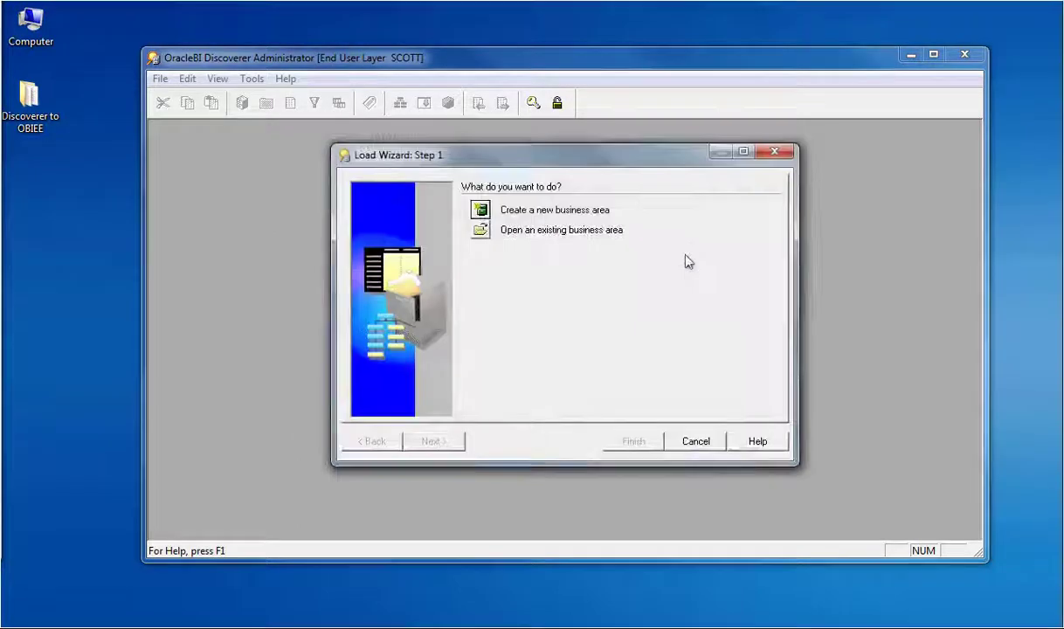
{"action": "left_click", "coordinate": [481, 230]}
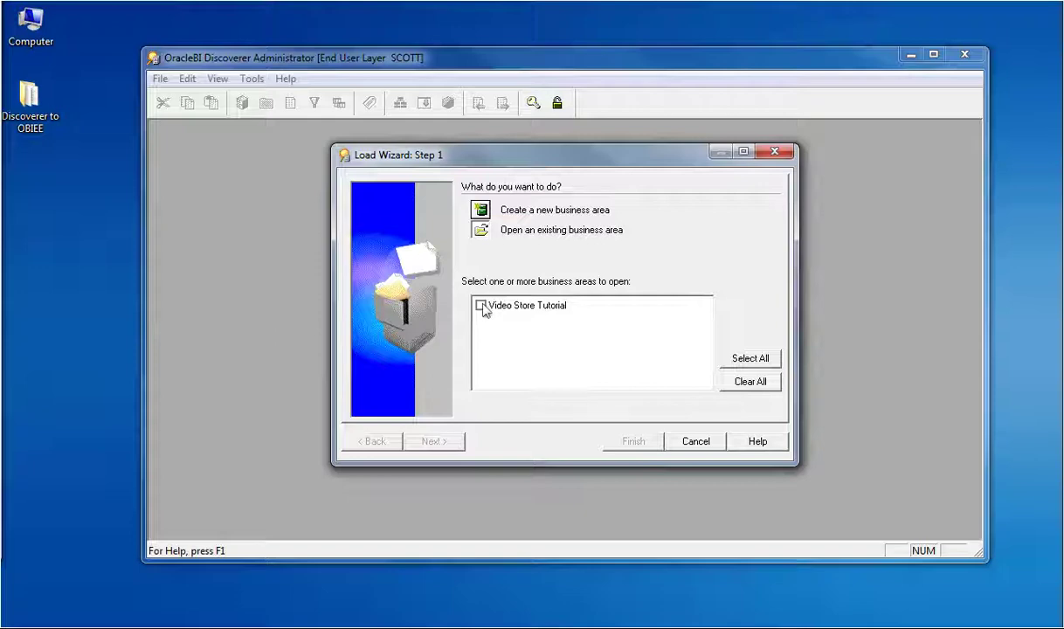
{"action": "left_click", "coordinate": [480, 306]}
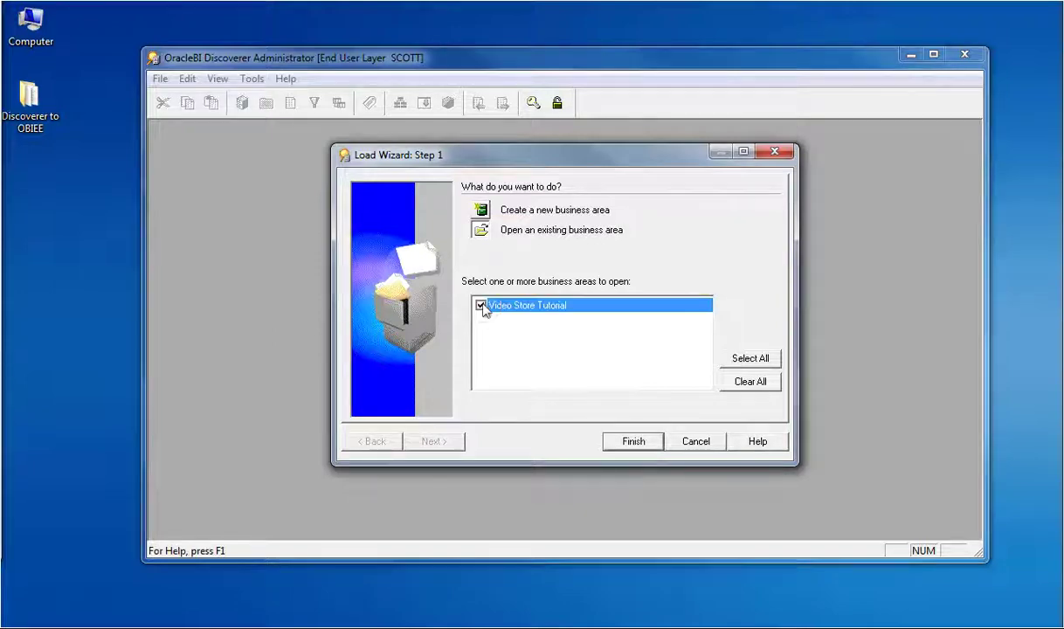
{"action": "left_click", "coordinate": [635, 442]}
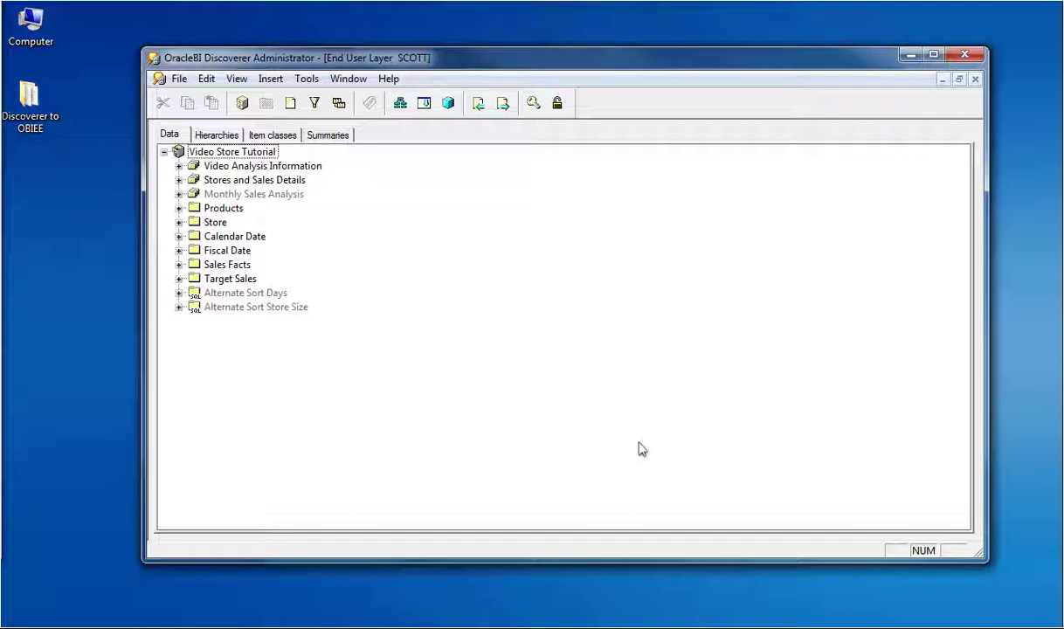
{"action": "left_click", "coordinate": [180, 208]}
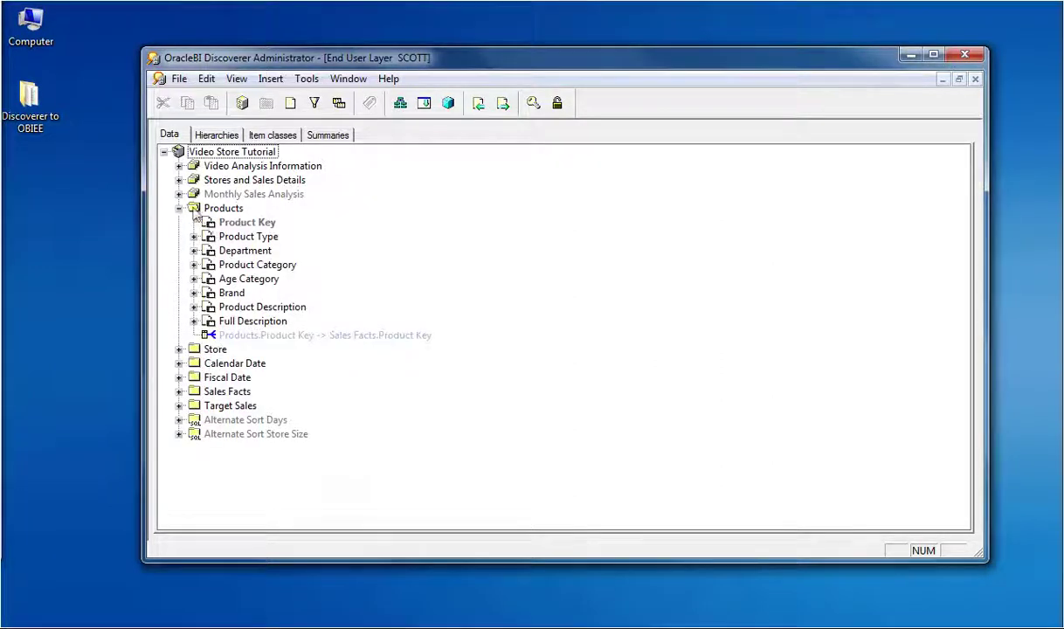
{"action": "left_click", "coordinate": [179, 208]}
{"action": "left_click", "coordinate": [193, 222]}
{"action": "left_click", "coordinate": [192, 236]}
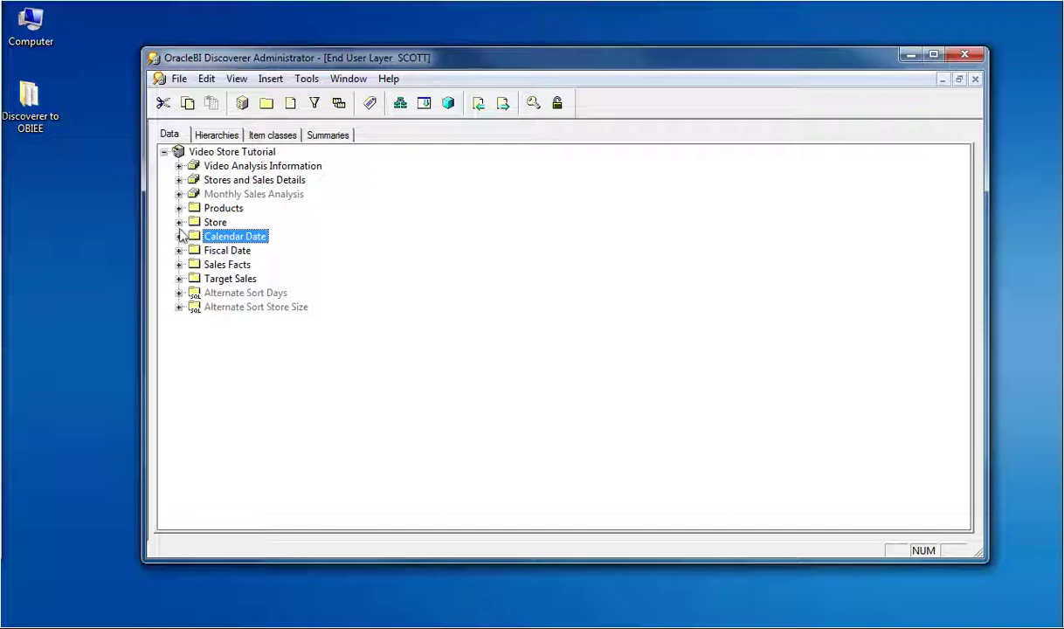
{"action": "key", "text": "Up"}
{"action": "key", "text": "Up"}
{"action": "key", "text": "shift+F10"}
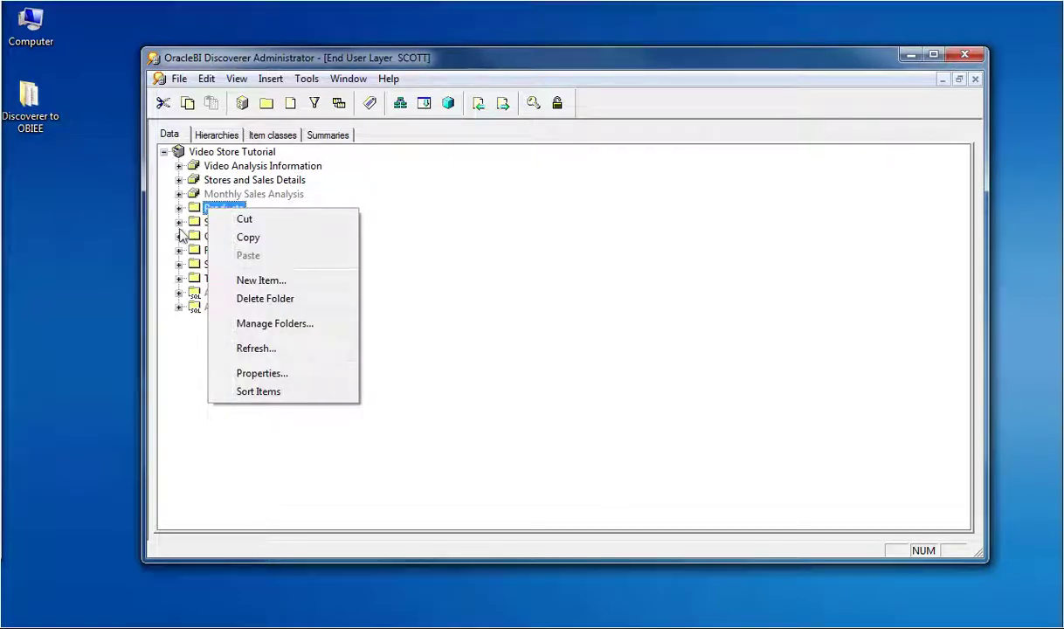
{"action": "left_click", "coordinate": [271, 377]}
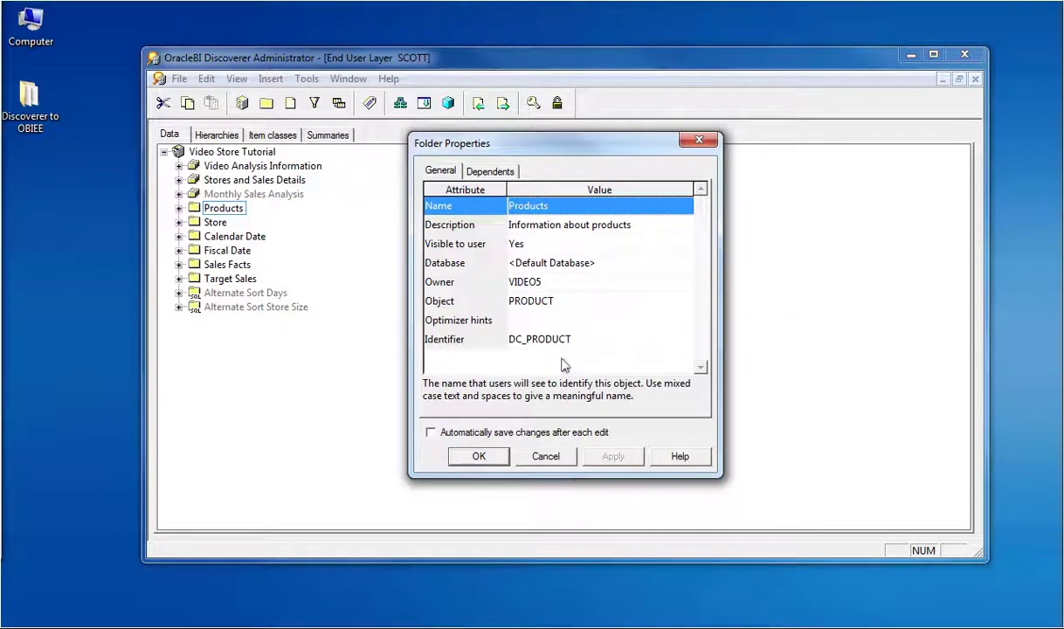
{"action": "left_click", "coordinate": [487, 172]}
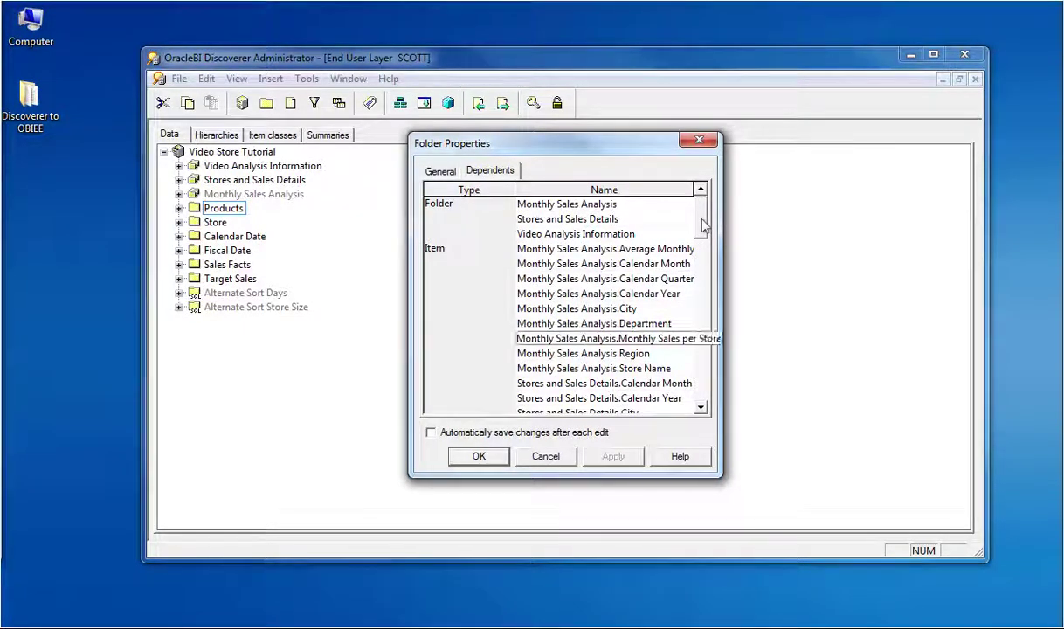
{"action": "scroll", "coordinate": [705, 226], "scroll_direction": "down", "scroll_amount": 10}
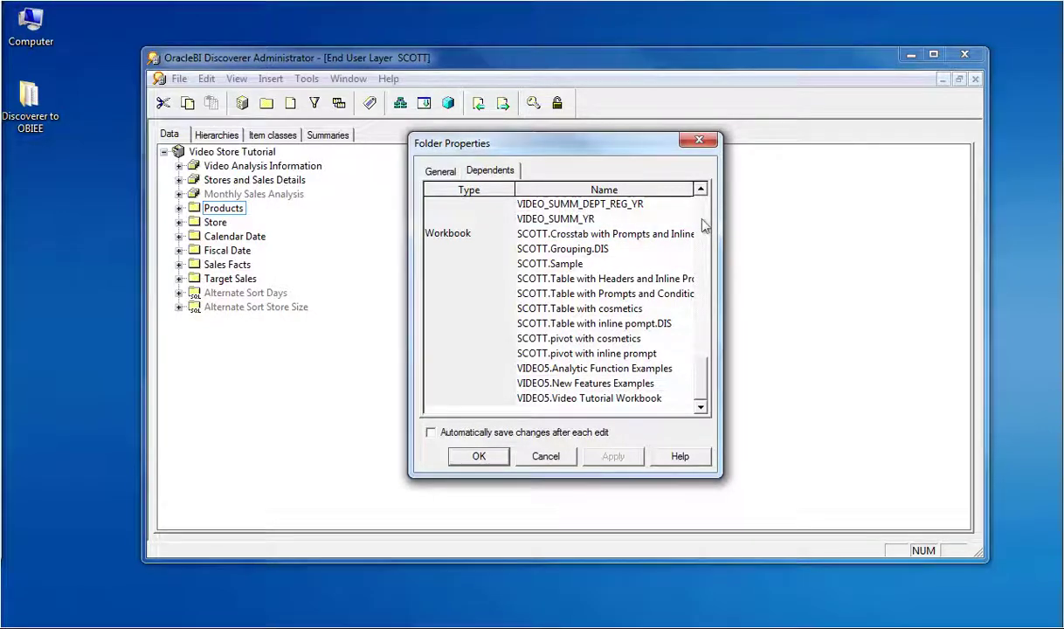
{"action": "scroll", "coordinate": [704, 226], "scroll_direction": "up", "scroll_amount": 10}
{"action": "key", "text": "Escape"}
Step: Show the Hierarchies view with the Default Date Hierarchy template expanded to its levels
{"action": "left_click", "coordinate": [218, 135]}
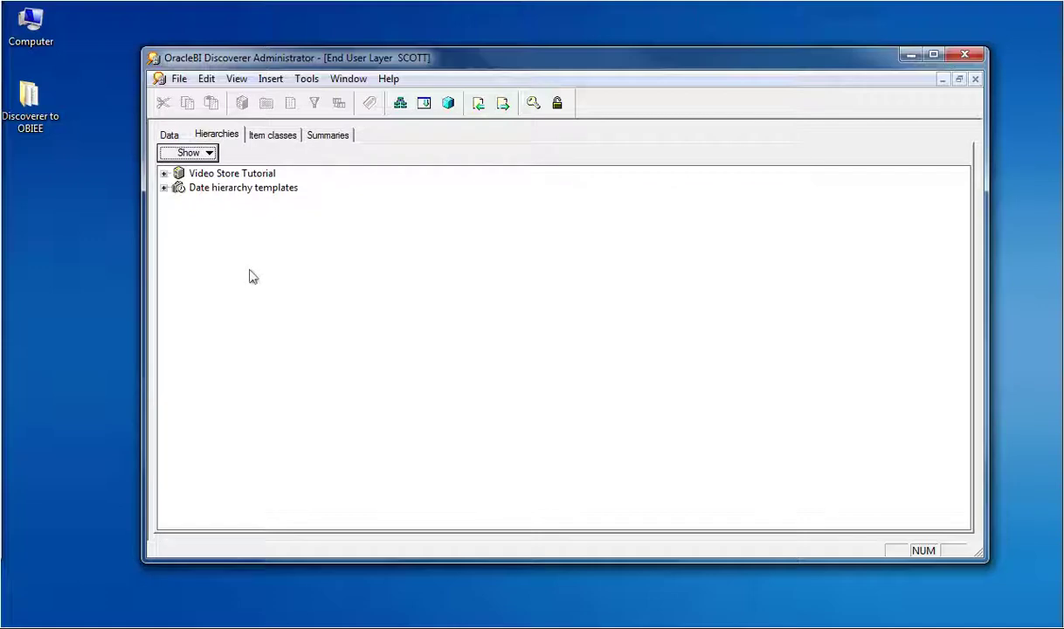
{"action": "left_click", "coordinate": [163, 187]}
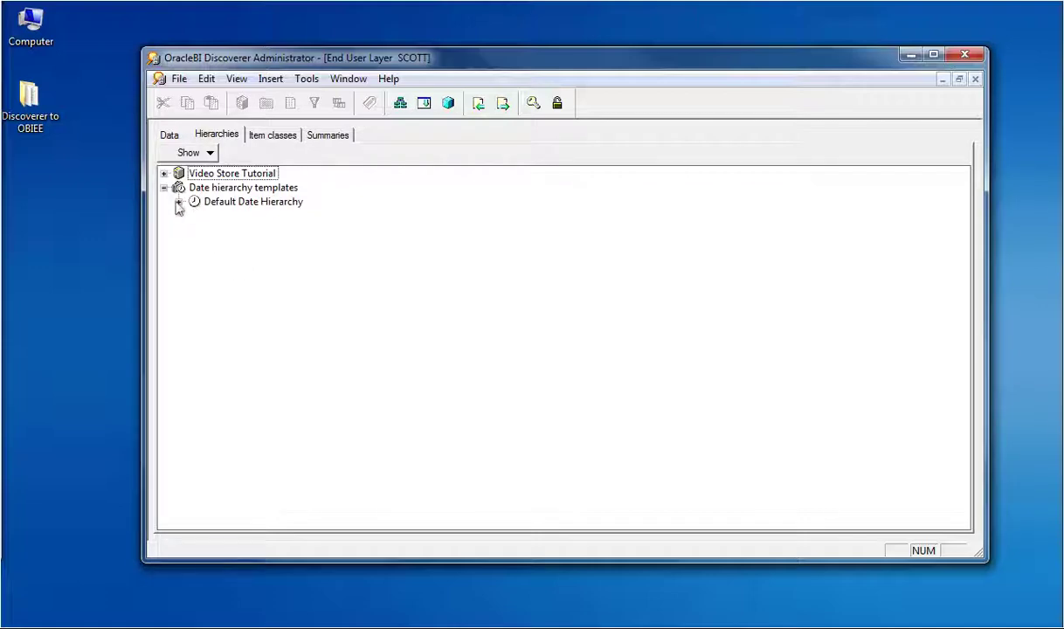
{"action": "left_click", "coordinate": [178, 202]}
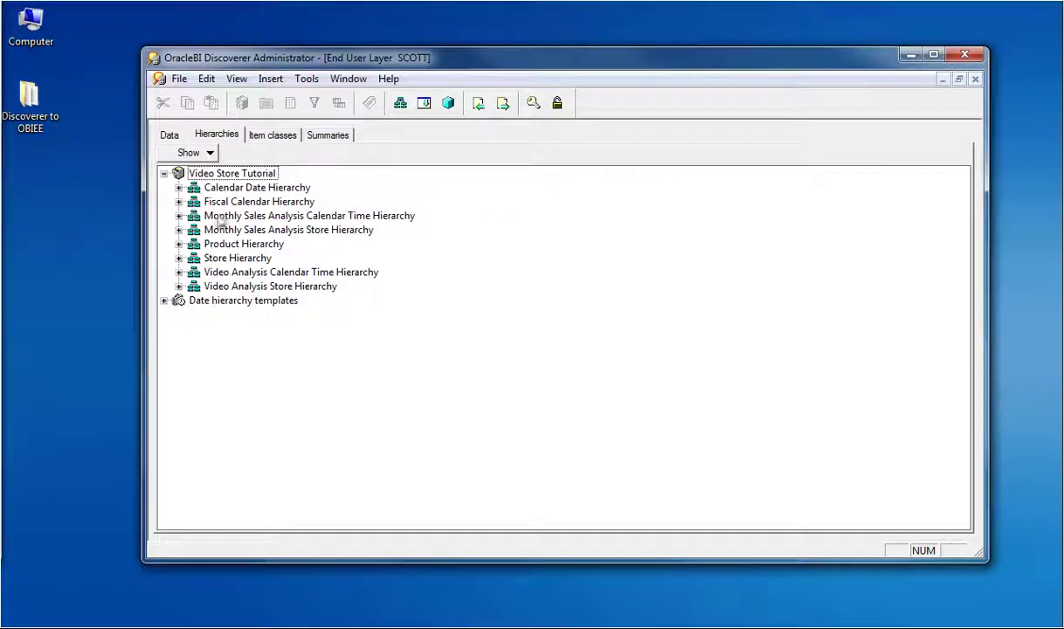
Step: Browse the Fiscal Calendar, Monthly Sales Analysis Calendar, Product, Store and Video Analysis Calendar Time hierarchies
{"action": "left_click", "coordinate": [229, 203]}
{"action": "left_click", "coordinate": [230, 216]}
{"action": "left_click", "coordinate": [231, 244]}
{"action": "left_click", "coordinate": [233, 258]}
{"action": "left_click", "coordinate": [234, 273]}
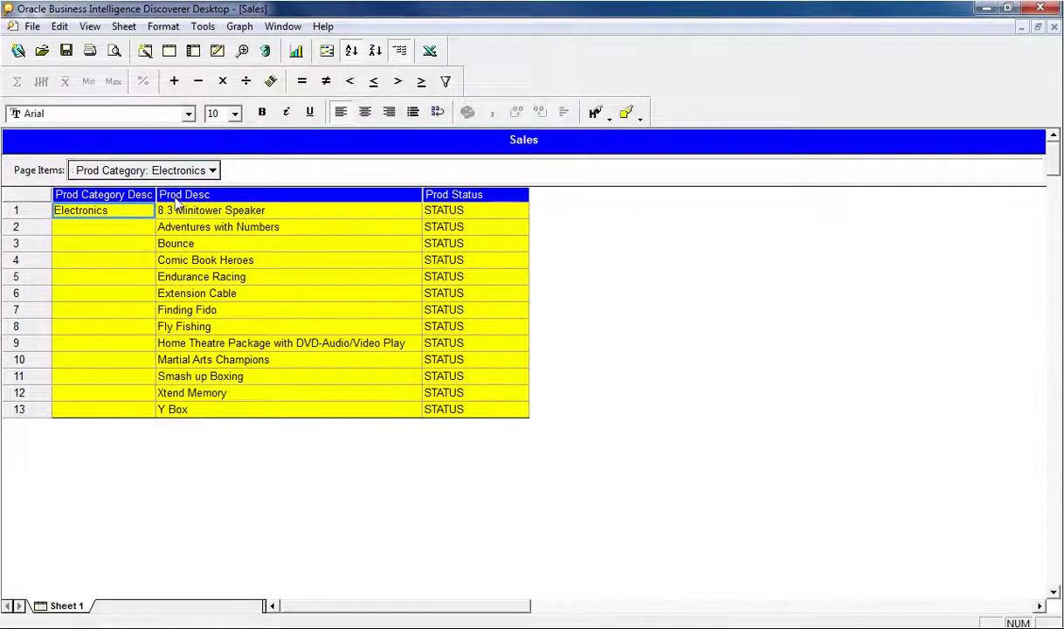
Step: Show the Sales worksheet for the Hardware, then Peripherals and Accessories product categories
{"action": "left_click", "coordinate": [213, 170]}
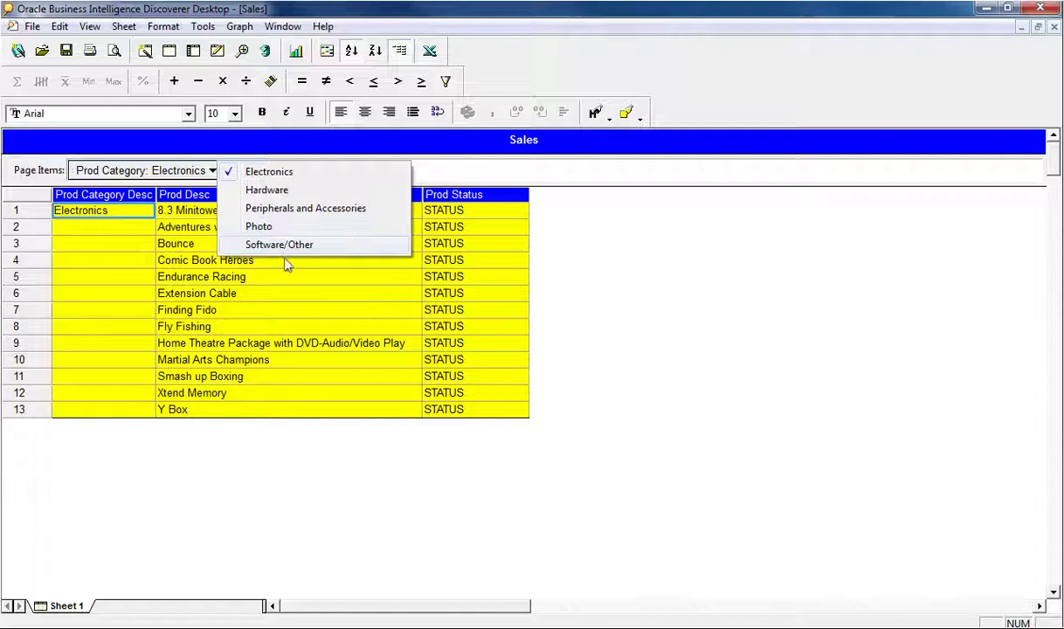
{"action": "left_click", "coordinate": [266, 190]}
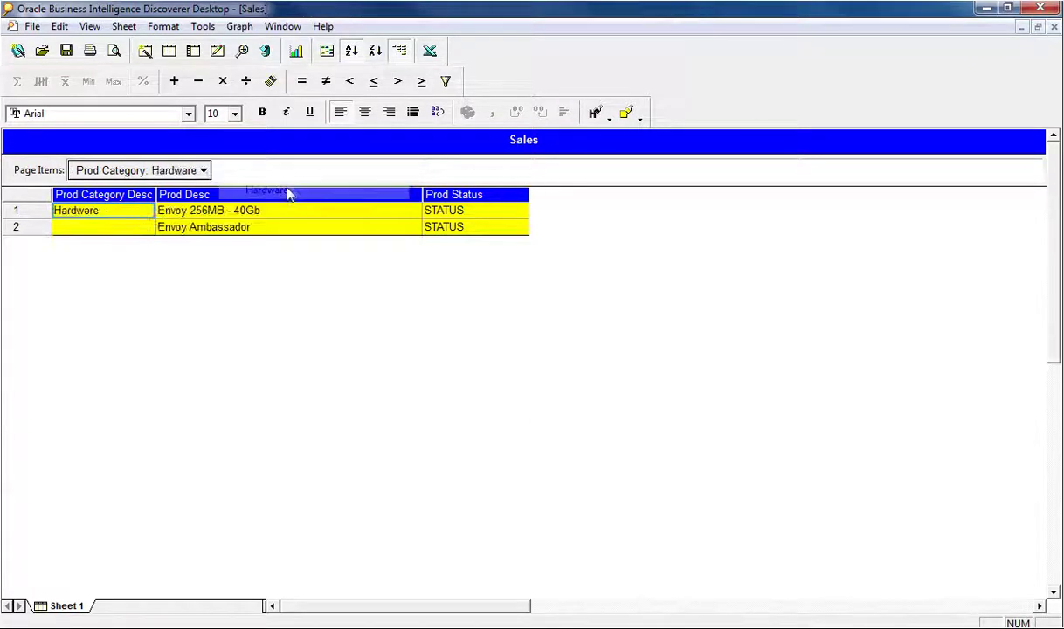
{"action": "left_click", "coordinate": [203, 171]}
{"action": "left_click", "coordinate": [228, 209]}
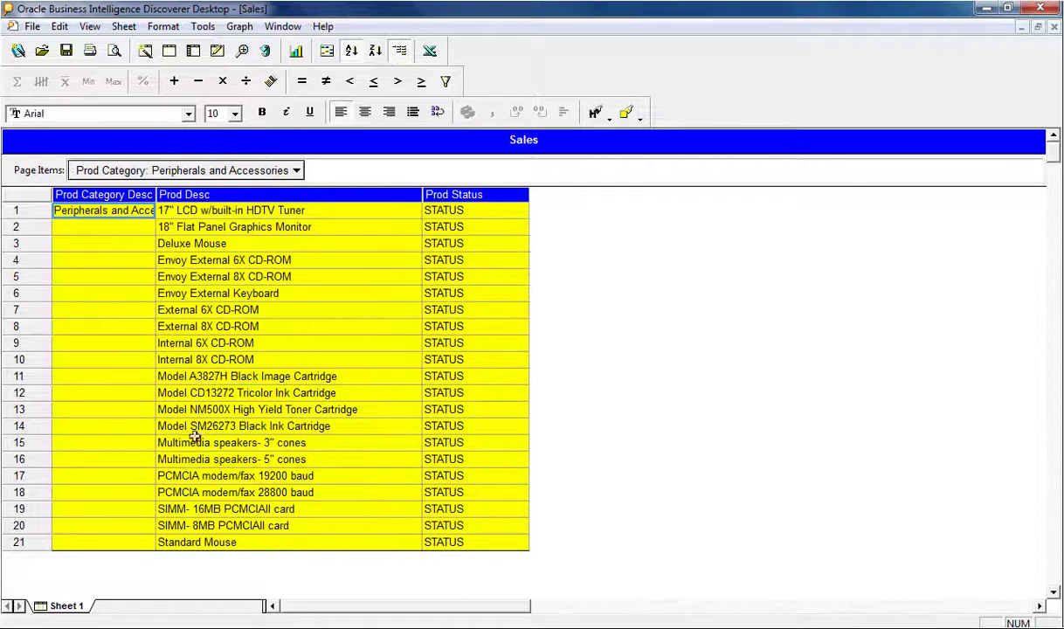
Step: Switch the worksheet to Photo, then Software/Other, and bring up the migration files folder
{"action": "left_click", "coordinate": [296, 170]}
{"action": "key", "text": "Down"}
{"action": "key", "text": "Return"}
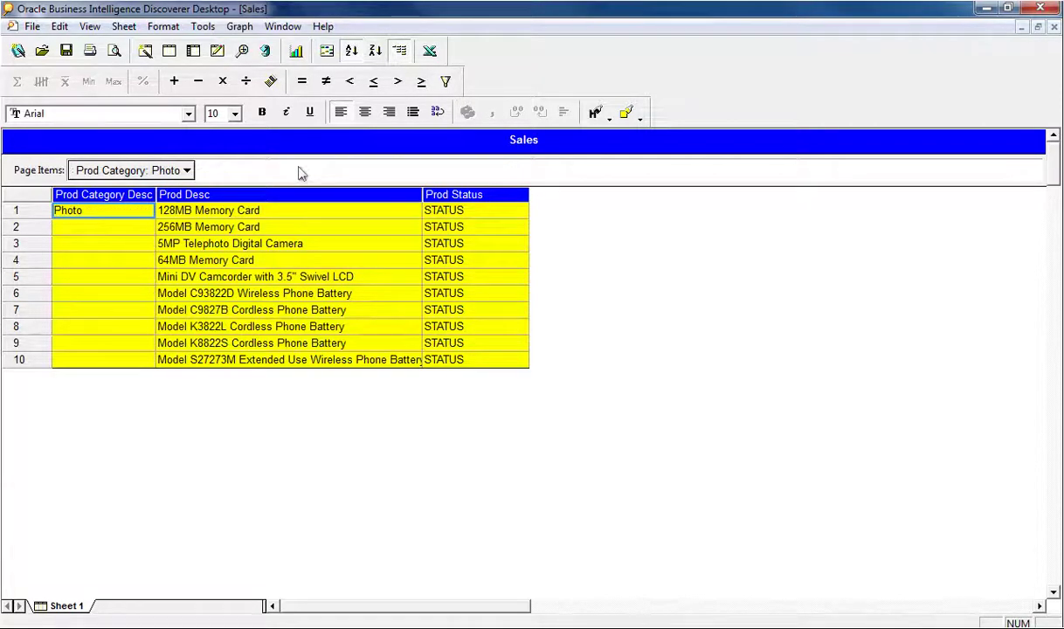
{"action": "key", "text": "alt+Down"}
{"action": "key", "text": "Down"}
{"action": "key", "text": "Return"}
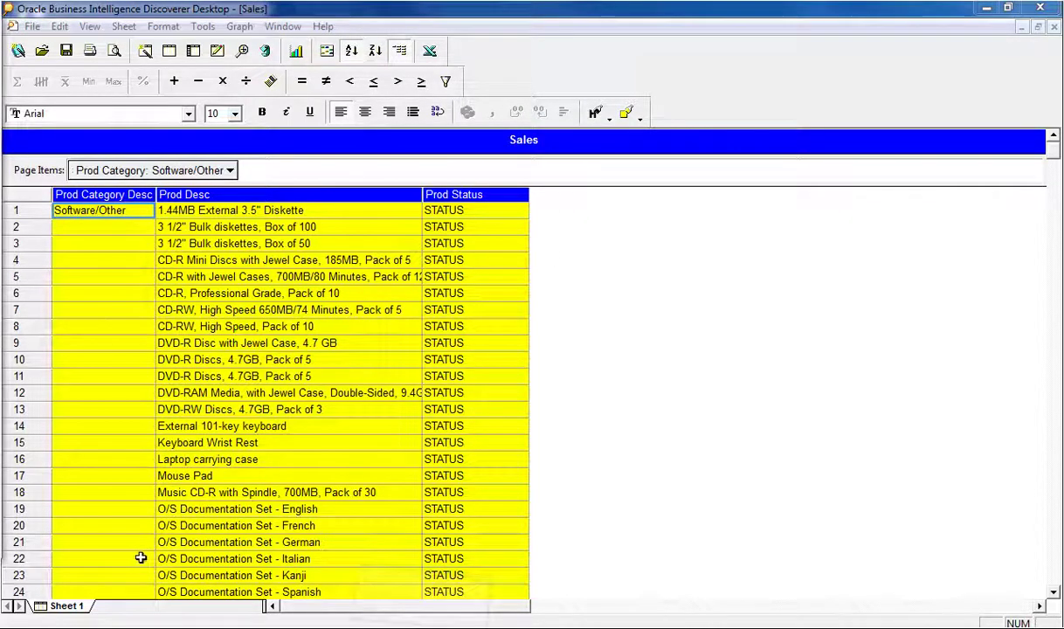
{"action": "key", "text": "alt+Tab"}
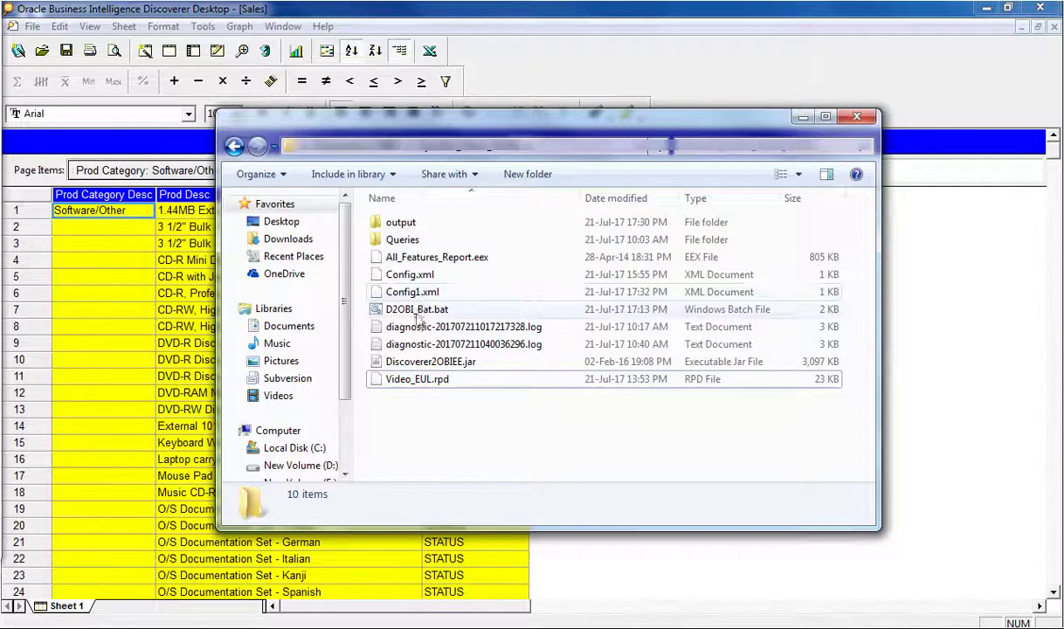
Step: Run D2OBI_Bat.bat to start the Discoverer to OBIEE migration console
{"action": "double_click", "coordinate": [417, 310]}
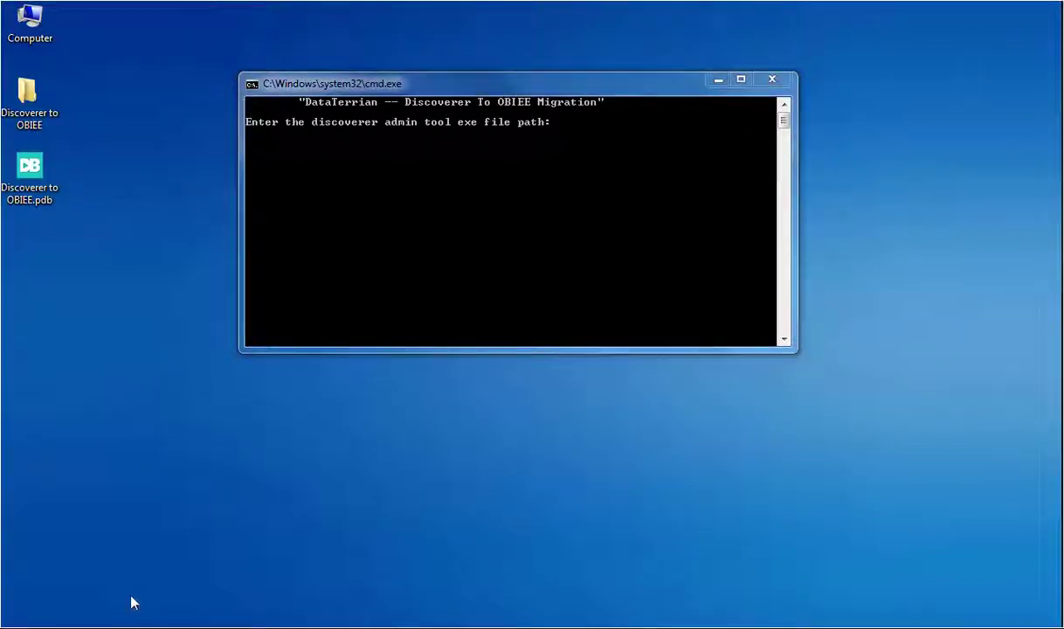
Step: Paste in the dis51adm.exe path and the output file path at the migration prompts
{"action": "right_click", "coordinate": [506, 174]}
{"action": "key", "text": "p"}
{"action": "key", "text": "Return"}
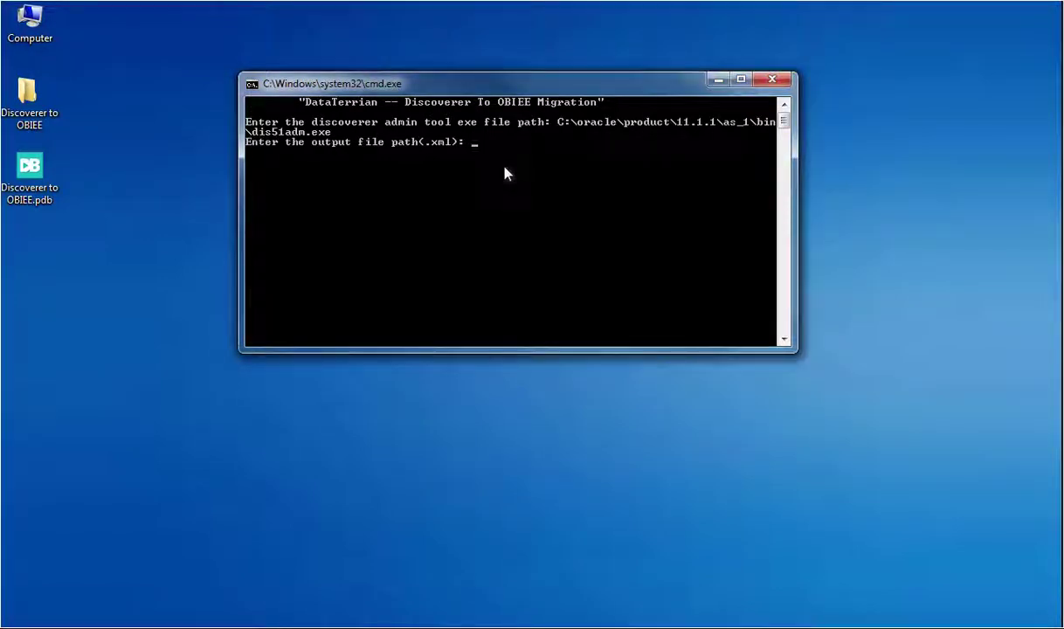
{"action": "right_click", "coordinate": [474, 216]}
{"action": "key", "text": "p"}
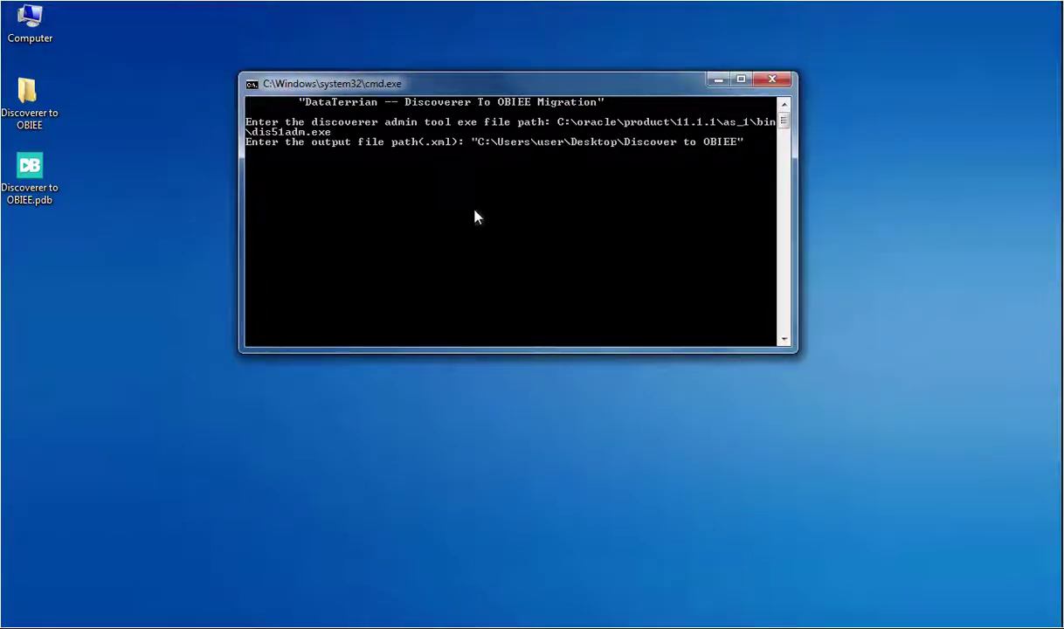
{"action": "key", "text": "Return"}
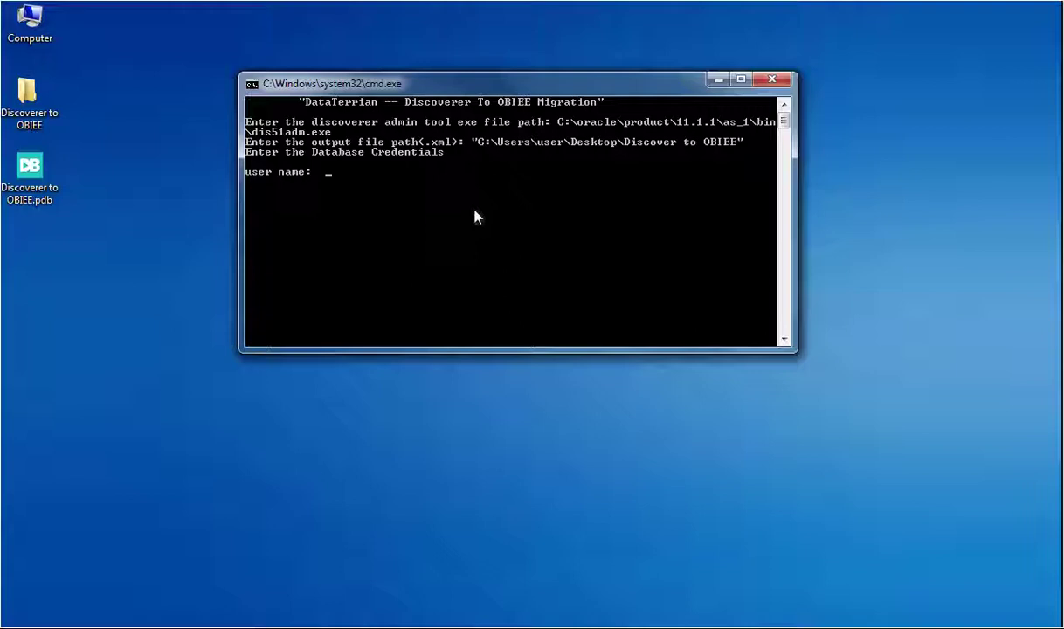
Step: Enter the database user name, password and SID to run the EUL extraction
{"action": "type", "text": "testuser"}
{"action": "key", "text": "Return"}
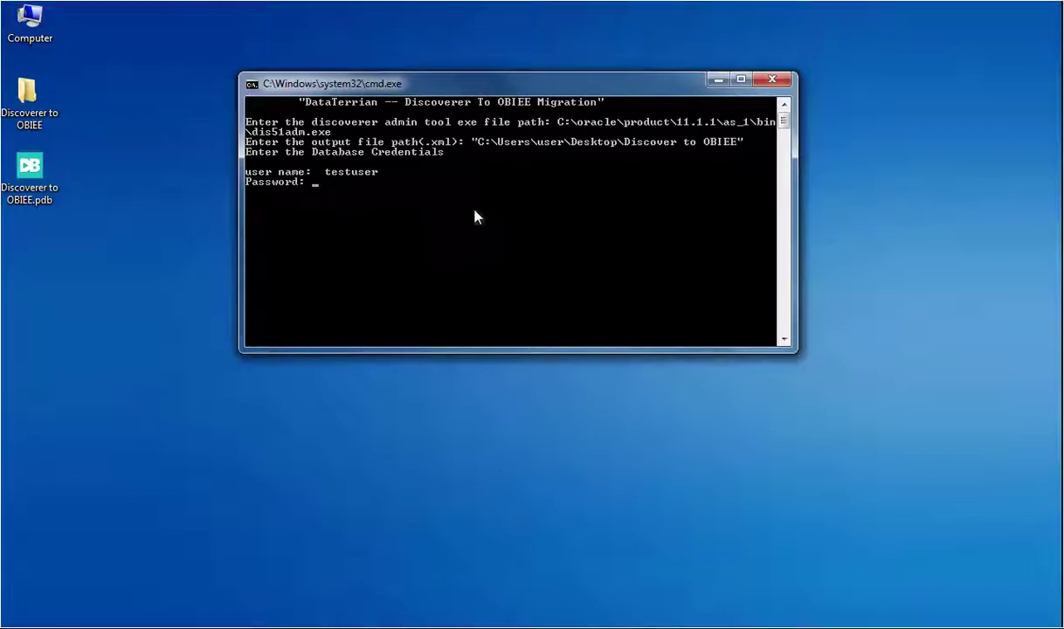
{"action": "type", "text": "password123"}
{"action": "key", "text": "Return"}
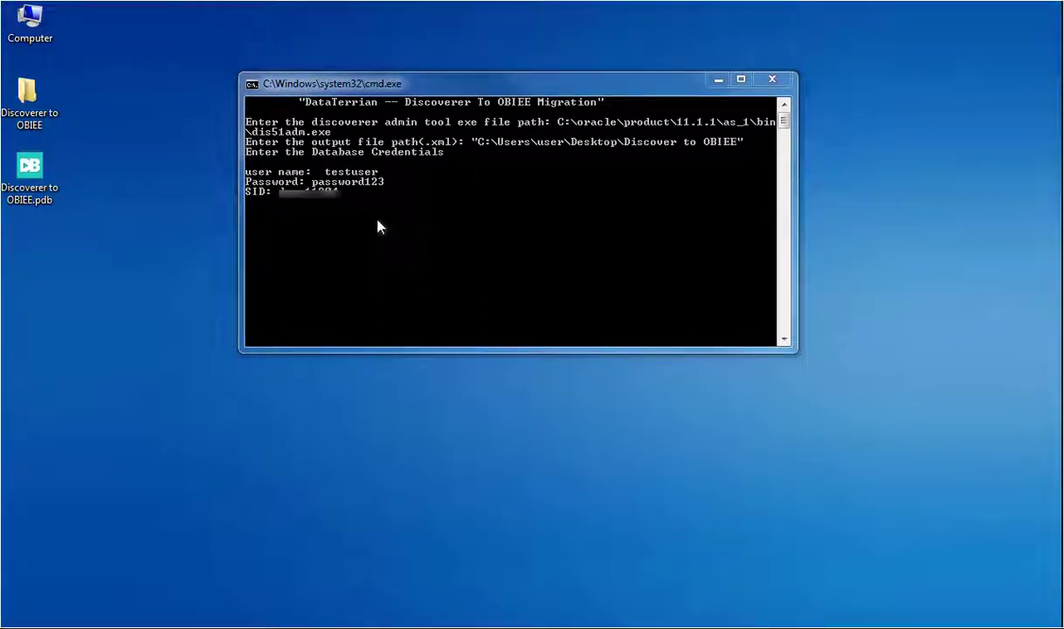
{"action": "key", "text": "Return"}
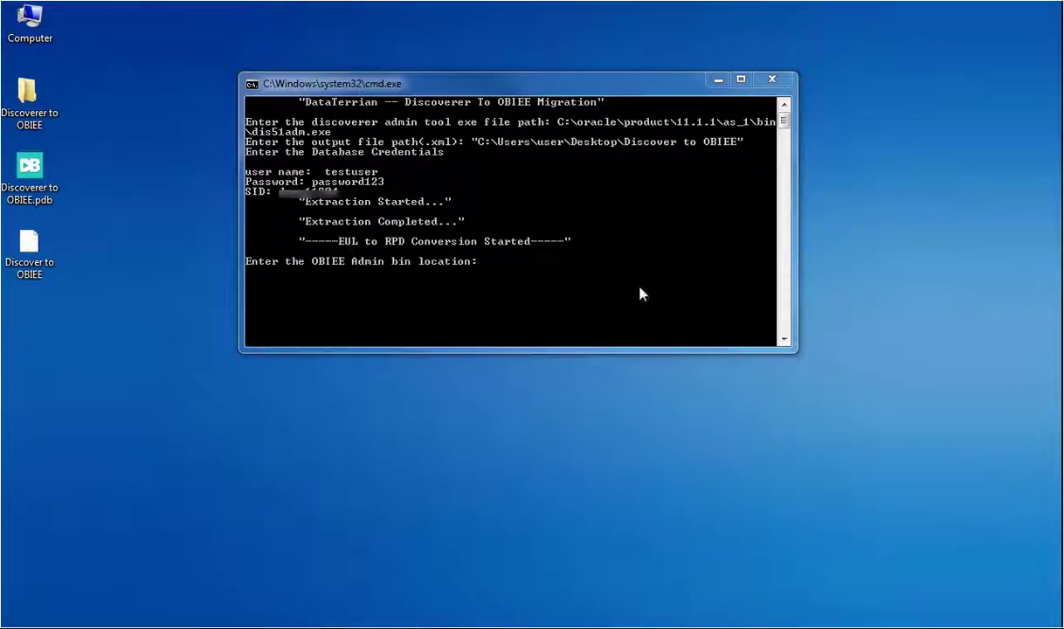
Step: Paste the OBIEE Client Tools bin path at the prompt to convert the EUL into video.rpd
{"action": "right_click", "coordinate": [562, 258]}
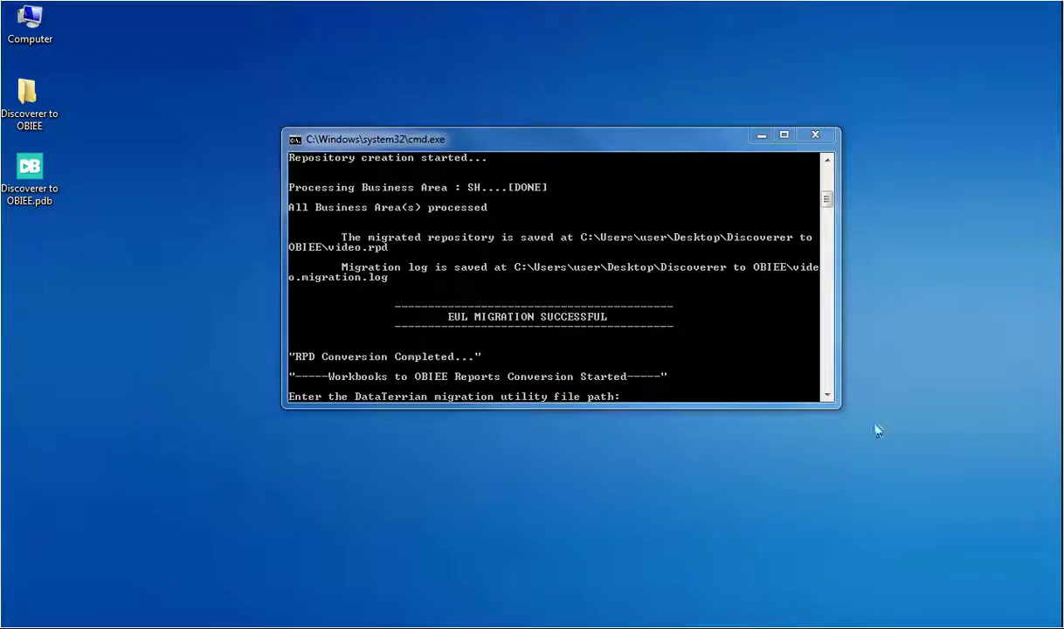
Step: Supply the Discoverer2OBIEE.jar path and the Config.xml path to complete the migration
{"action": "right_click", "coordinate": [699, 398]}
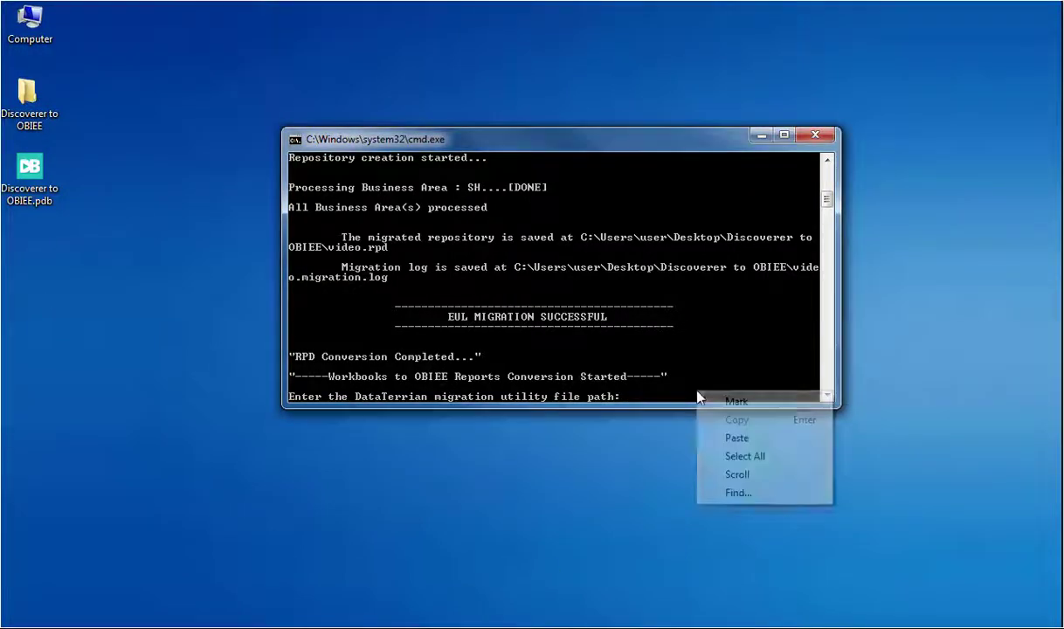
{"action": "left_click", "coordinate": [747, 439]}
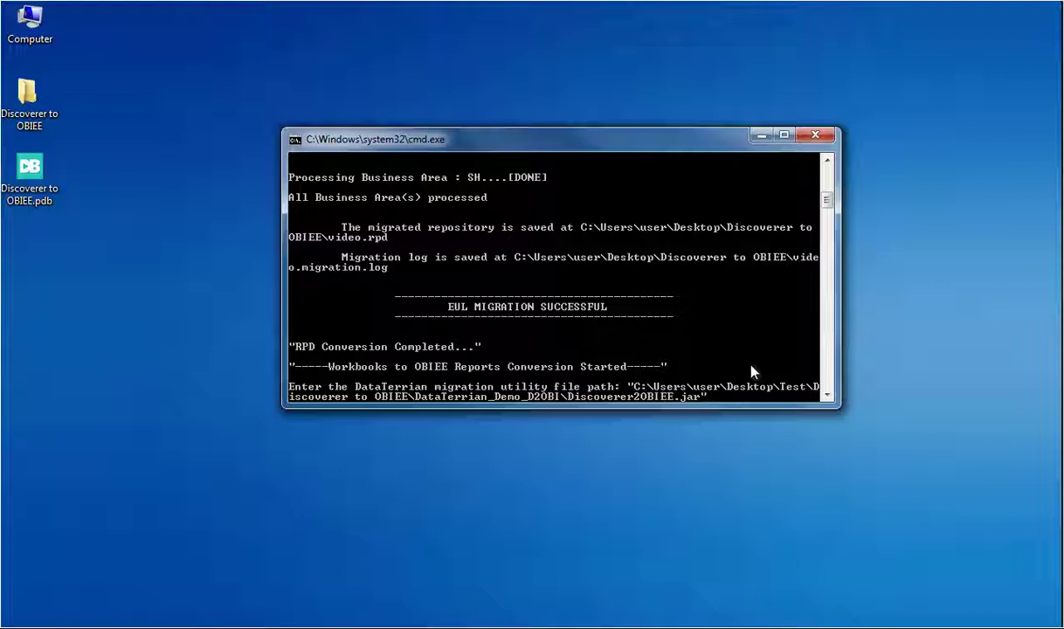
{"action": "key", "text": "Return"}
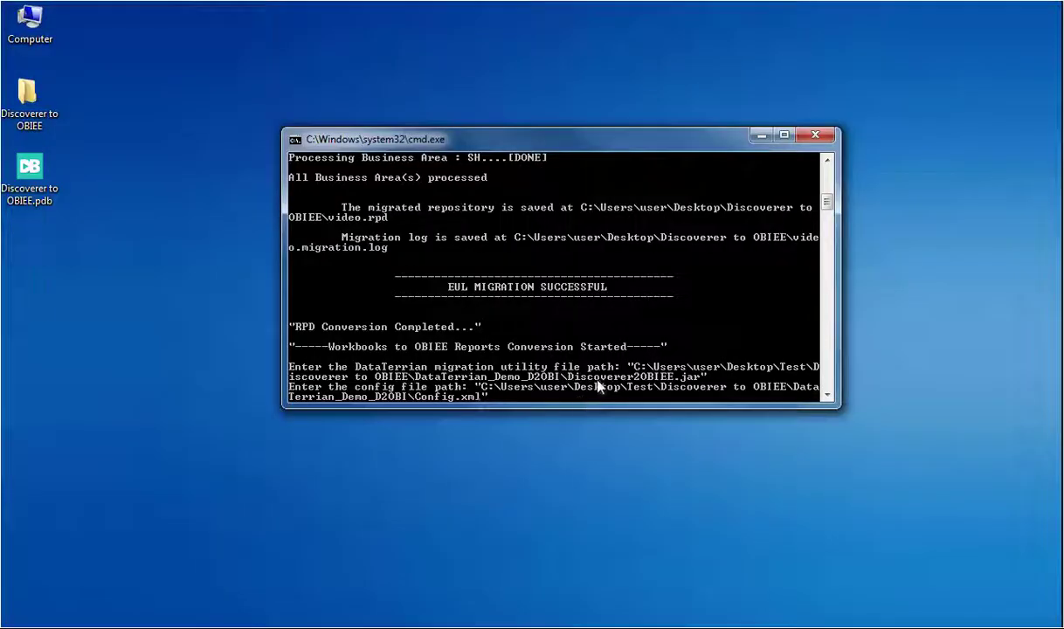
{"action": "key", "text": "Return"}
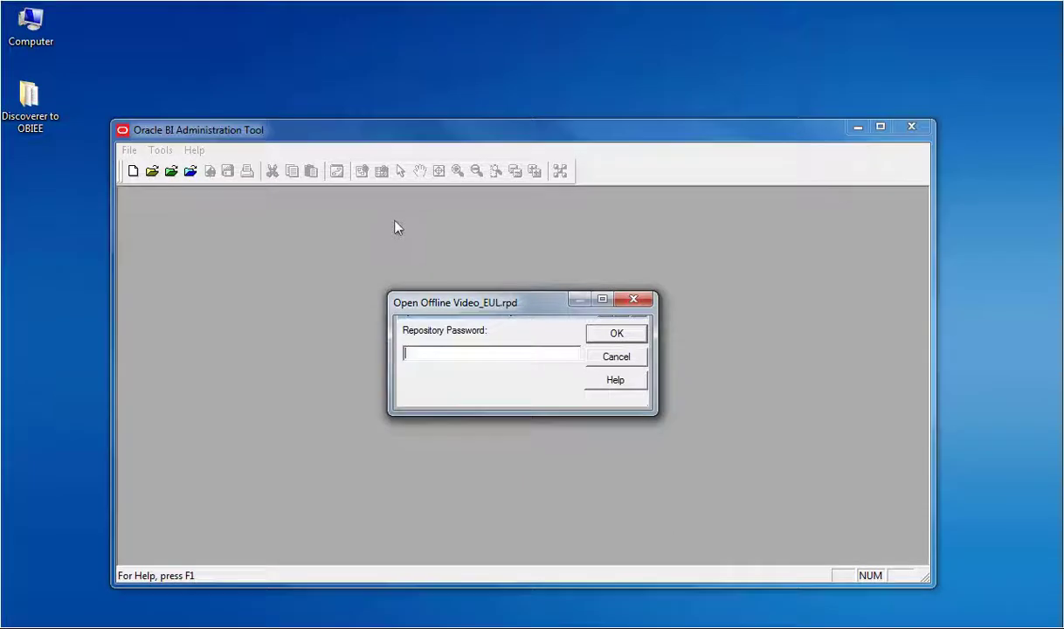
Step: Confirm the repository password to open Video_EUL.rpd offline
{"action": "key", "text": "Return"}
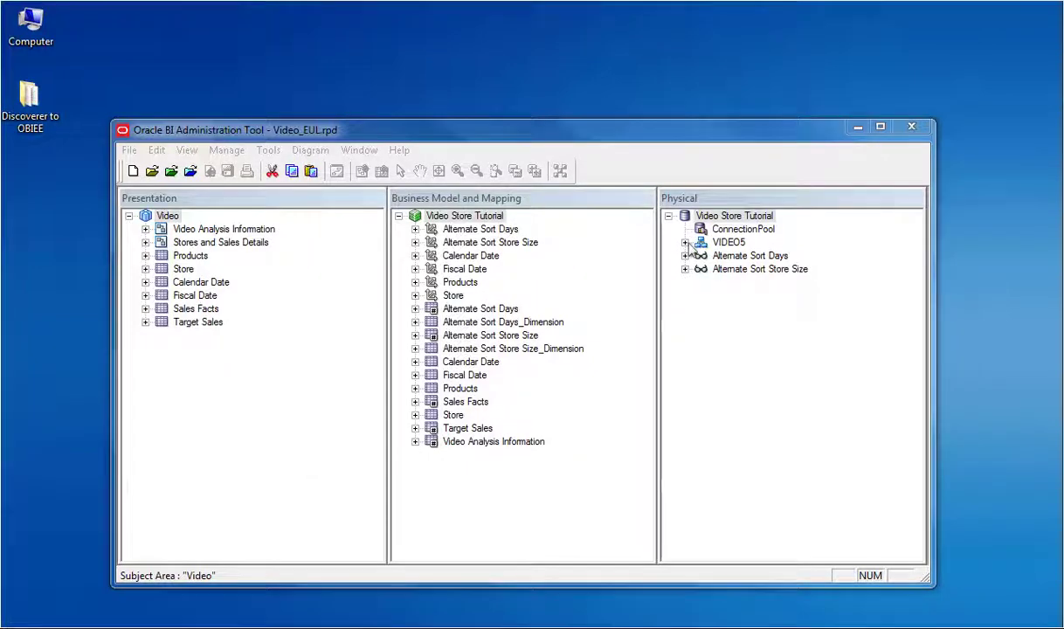
Step: Expand VIDEO5 to list the PRODUCT and SALES_FACT table columns
{"action": "left_click", "coordinate": [685, 242]}
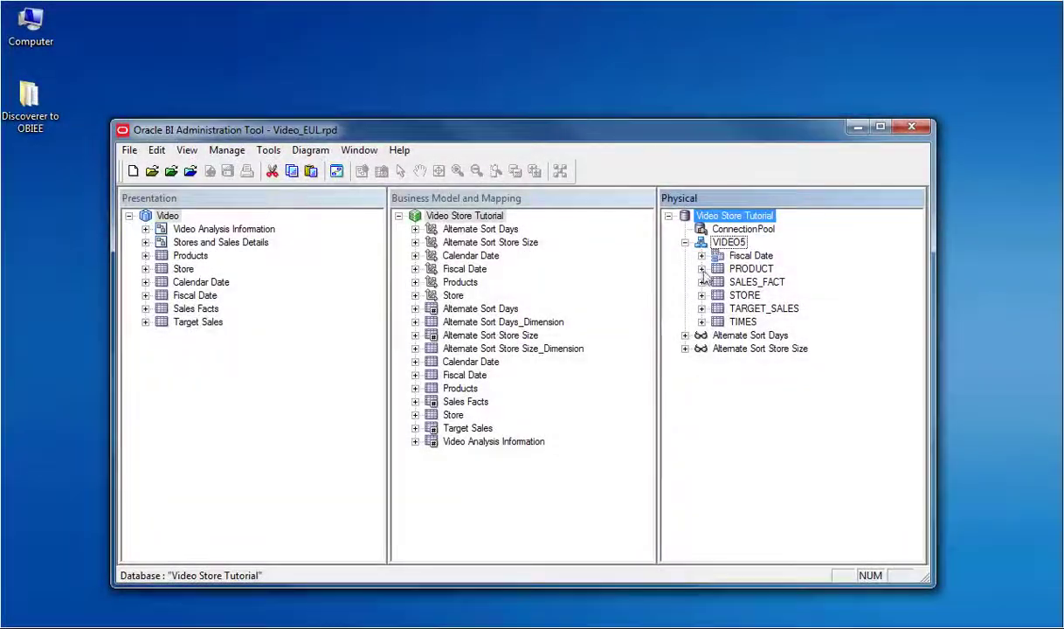
{"action": "left_click", "coordinate": [702, 268]}
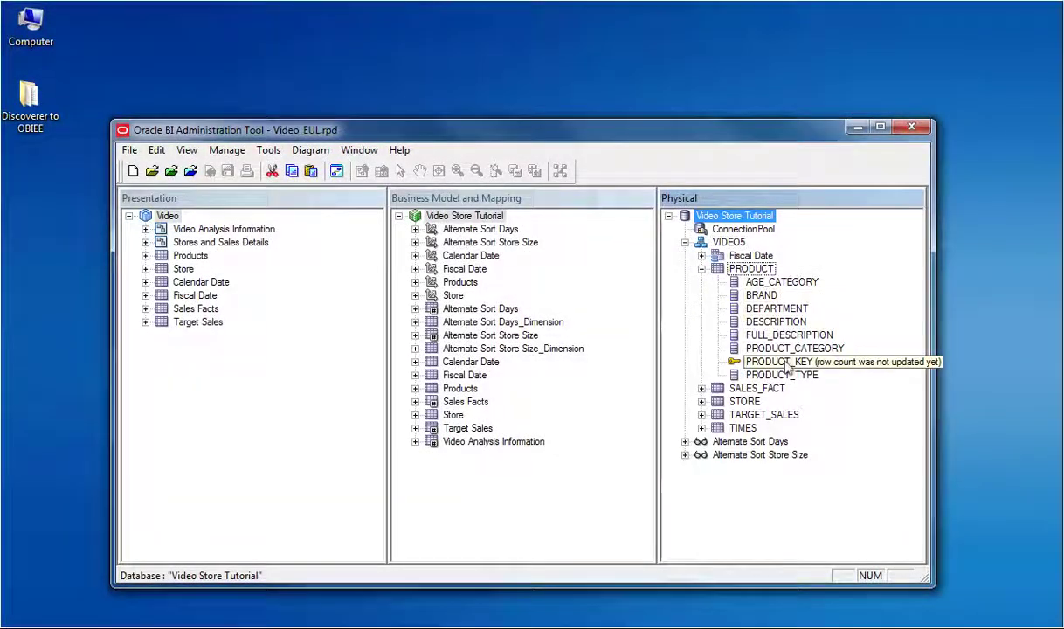
{"action": "left_click", "coordinate": [702, 388]}
Step: Diagram PRODUCT with all joins and review the TIMES-to-SALES_FACT foreign key on TIME_KEY
{"action": "right_click", "coordinate": [725, 268]}
{"action": "mouse_move", "coordinate": [786, 544]}
{"action": "left_click", "coordinate": [541, 592]}
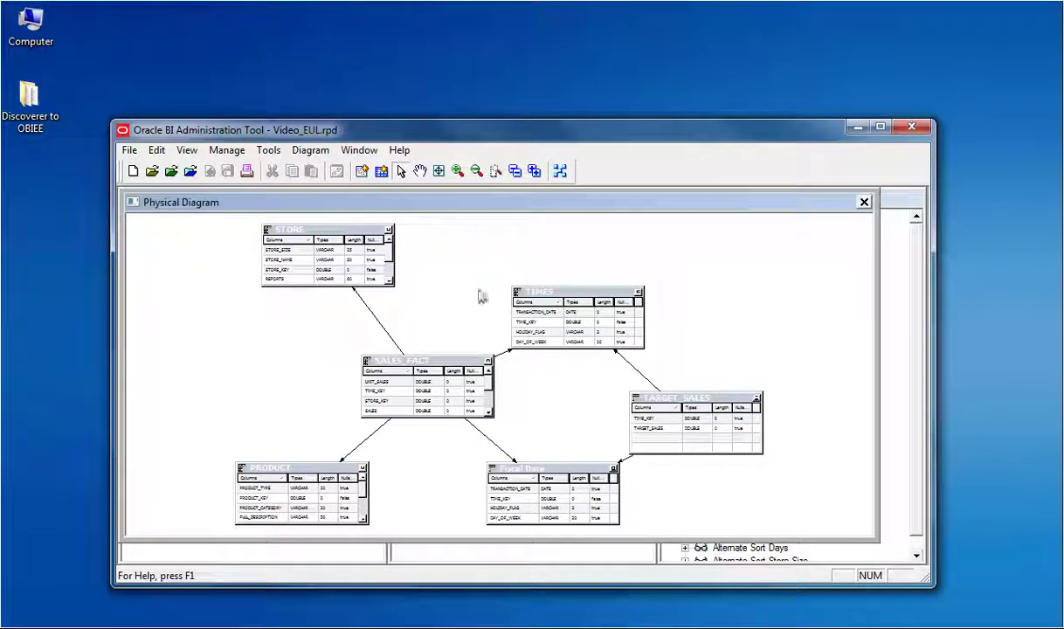
{"action": "left_click_drag", "start_coordinate": [405, 375], "coordinate": [336, 376]}
{"action": "double_click", "coordinate": [467, 341]}
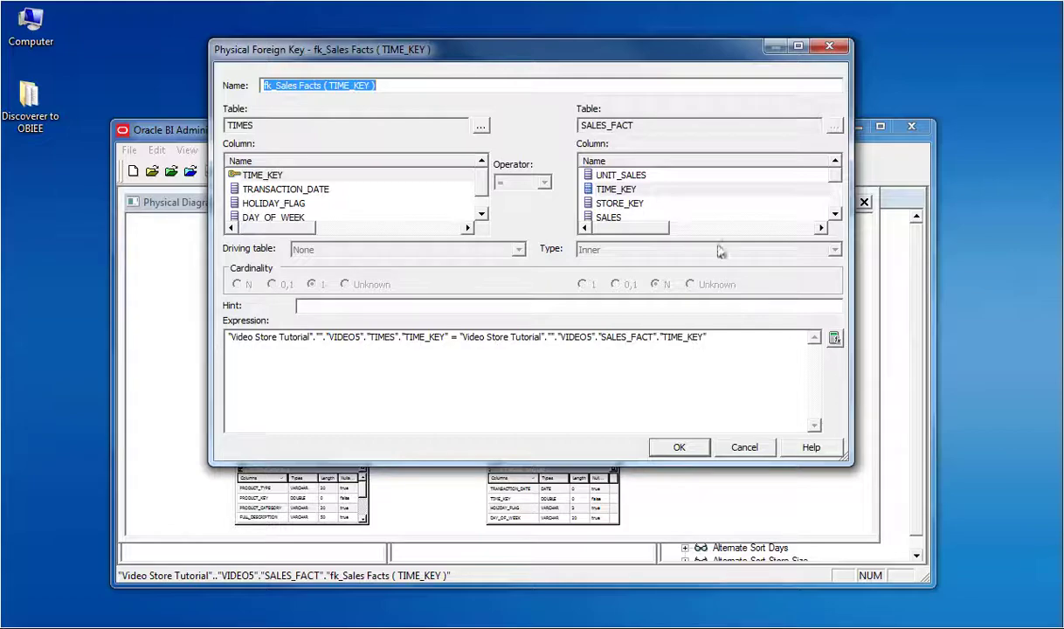
{"action": "left_click", "coordinate": [681, 449]}
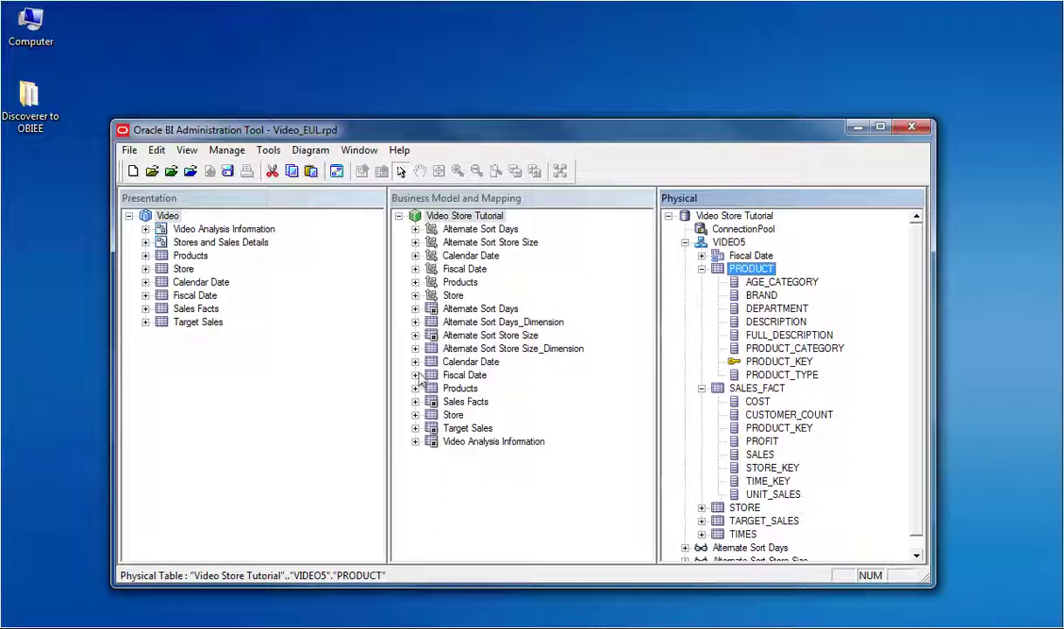
Step: Expand Fiscal Date and drill the Products hierarchy from Dimension Total down to Dimension Detail
{"action": "left_click", "coordinate": [415, 375]}
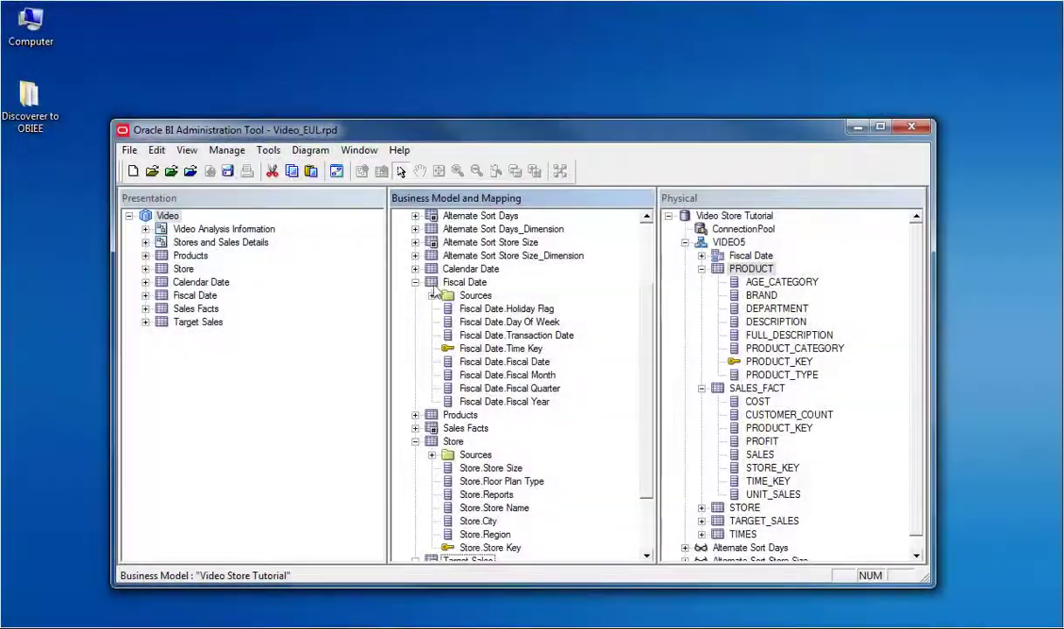
{"action": "scroll", "coordinate": [434, 294], "scroll_direction": "up", "scroll_amount": 2}
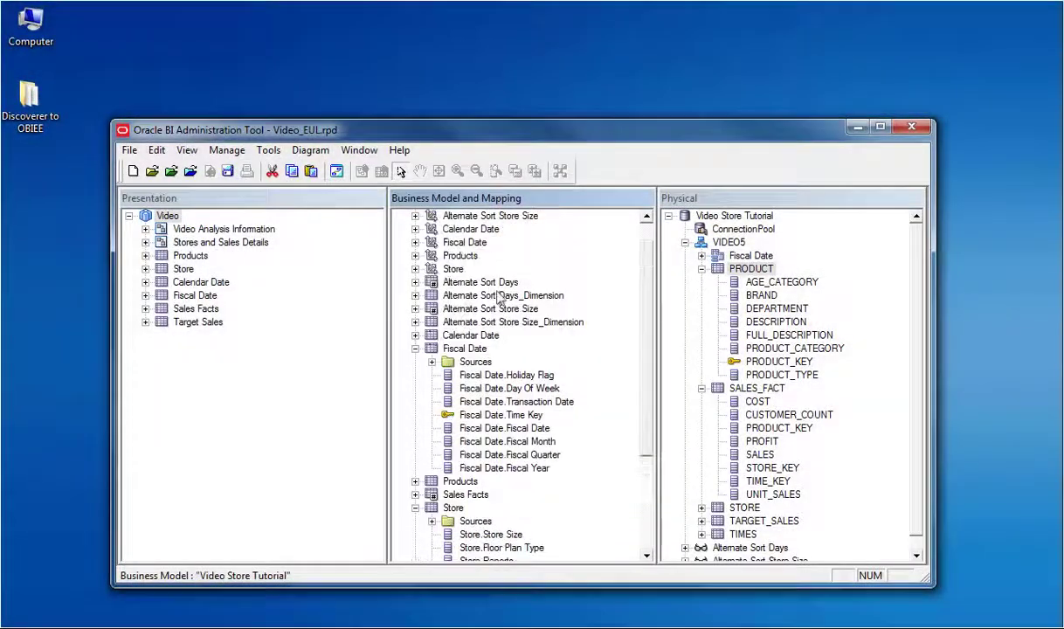
{"action": "left_click", "coordinate": [415, 255]}
{"action": "left_click", "coordinate": [431, 269]}
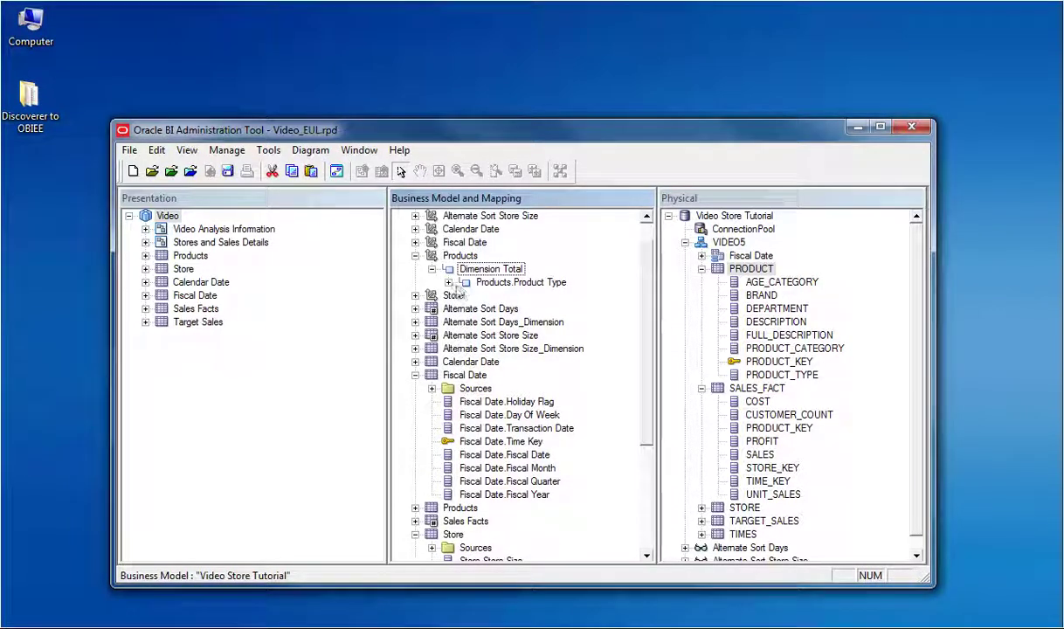
{"action": "left_click", "coordinate": [448, 282]}
{"action": "left_click", "coordinate": [465, 309]}
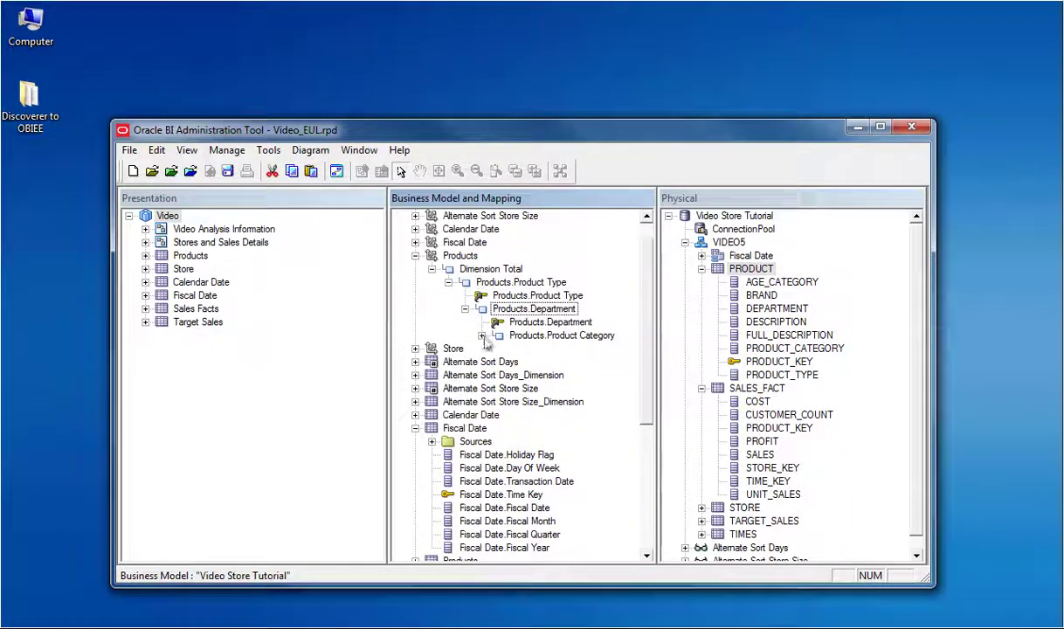
{"action": "left_click", "coordinate": [482, 336]}
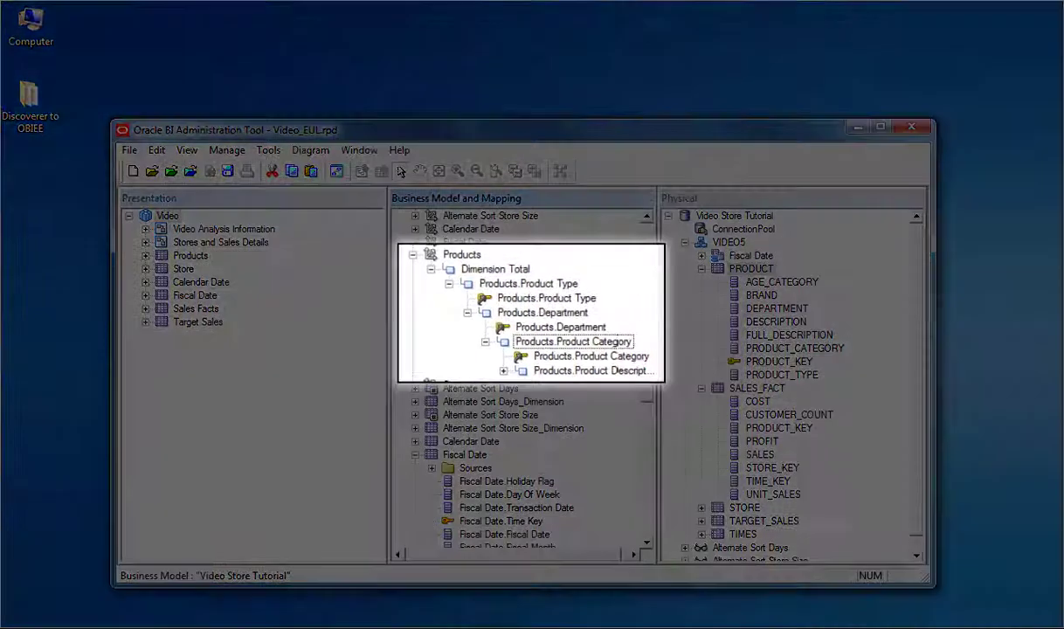
{"action": "left_click", "coordinate": [498, 361]}
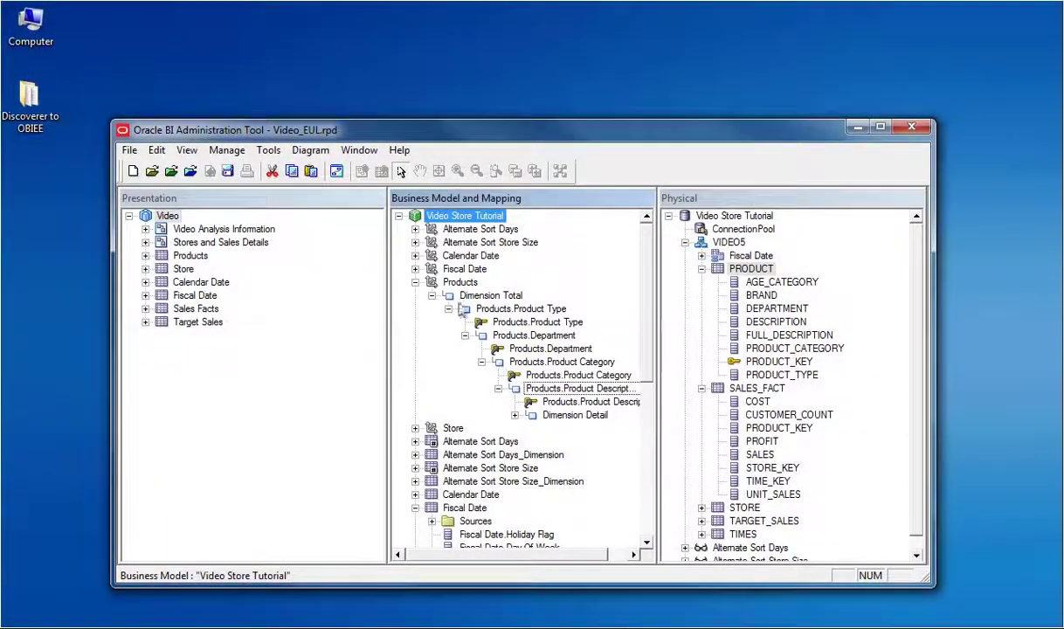
{"action": "left_click", "coordinate": [415, 282]}
Step: Show the whole Video Store Tutorial business model diagram and rearrange the Sales Facts and Store tables
{"action": "right_click", "coordinate": [479, 219]}
{"action": "mouse_move", "coordinate": [585, 476]}
{"action": "left_click", "coordinate": [852, 476]}
{"action": "left_click", "coordinate": [310, 365]}
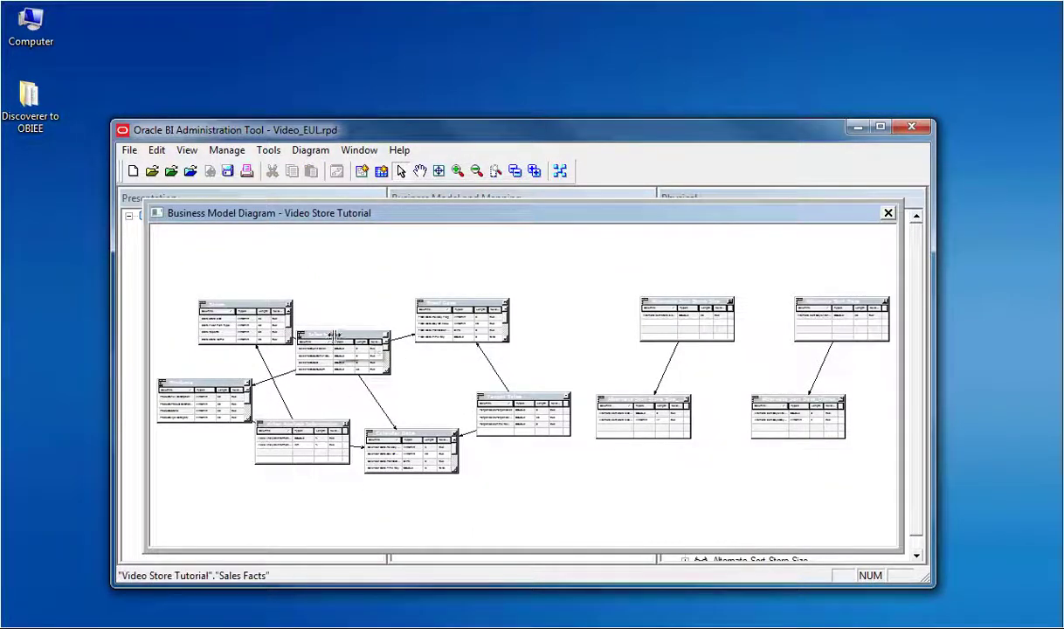
{"action": "left_click_drag", "start_coordinate": [319, 337], "coordinate": [378, 264]}
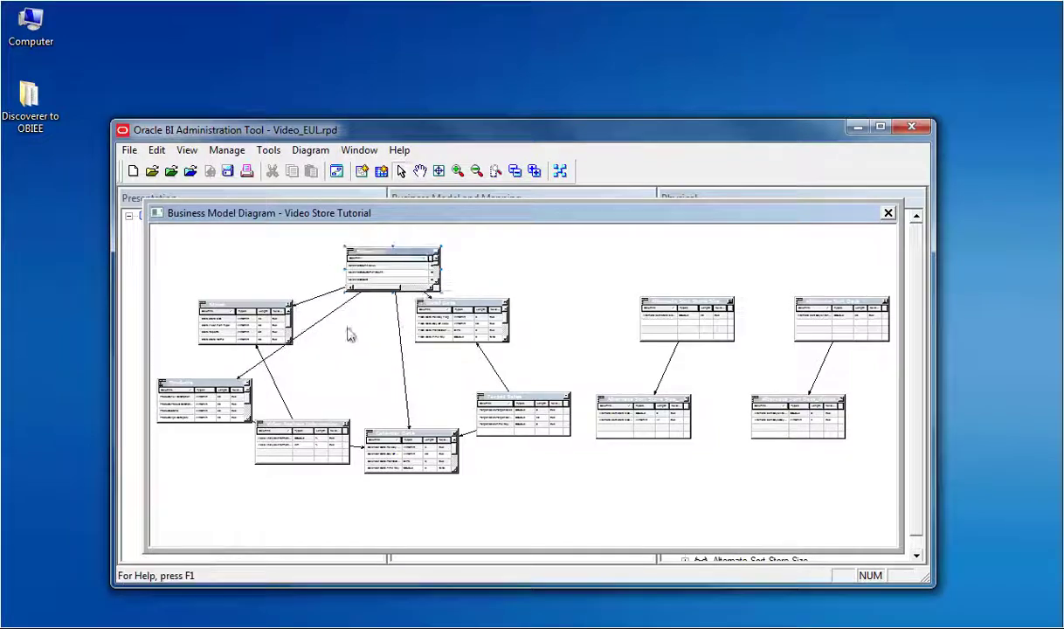
{"action": "left_click", "coordinate": [257, 302]}
{"action": "left_click_drag", "start_coordinate": [262, 325], "coordinate": [216, 298]}
Step: Review Calendar Date's logical joins to Sales Facts and Video Analysis Information, then close the diagram
{"action": "double_click", "coordinate": [217, 300]}
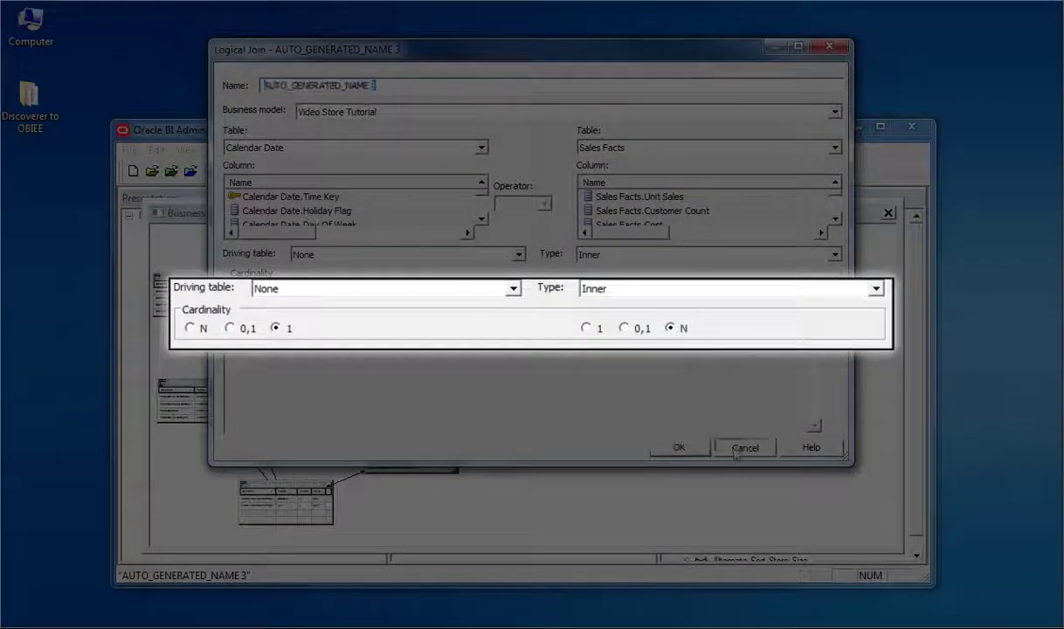
{"action": "key", "text": "Return"}
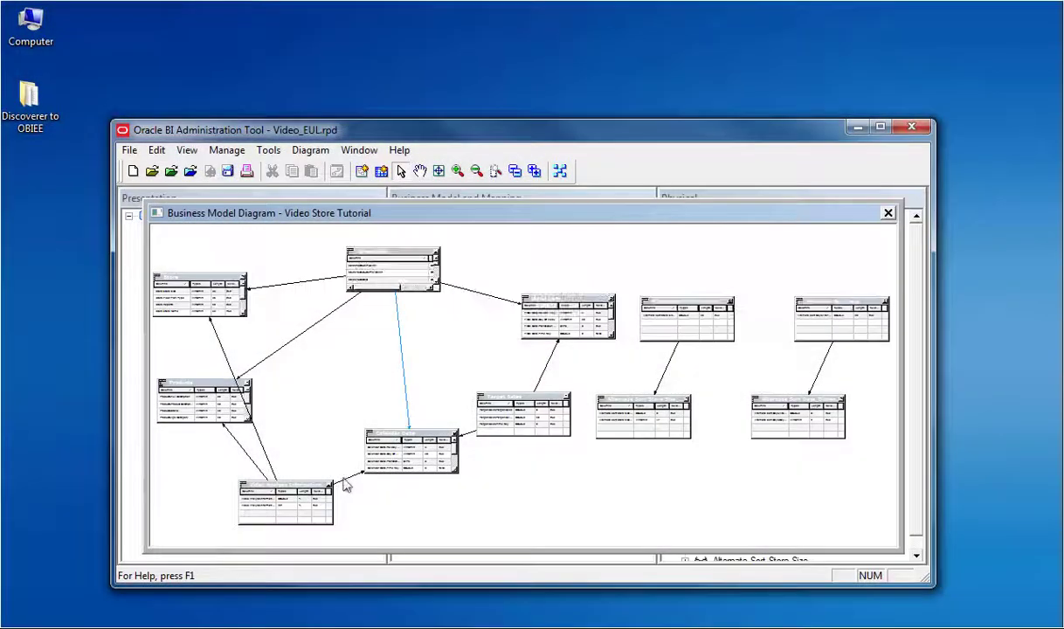
{"action": "double_click", "coordinate": [344, 483]}
{"action": "left_click", "coordinate": [679, 447]}
{"action": "left_click", "coordinate": [888, 212]}
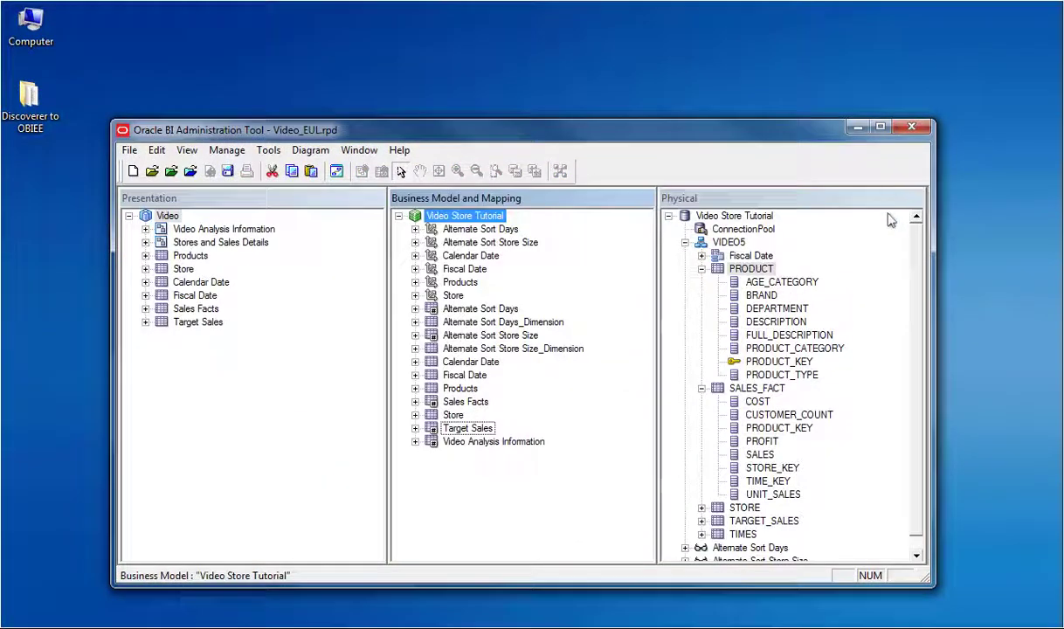
Step: Maximize the repository window and expand the Store, Calendar Date and Fiscal Date presentation tables
{"action": "left_click", "coordinate": [881, 128]}
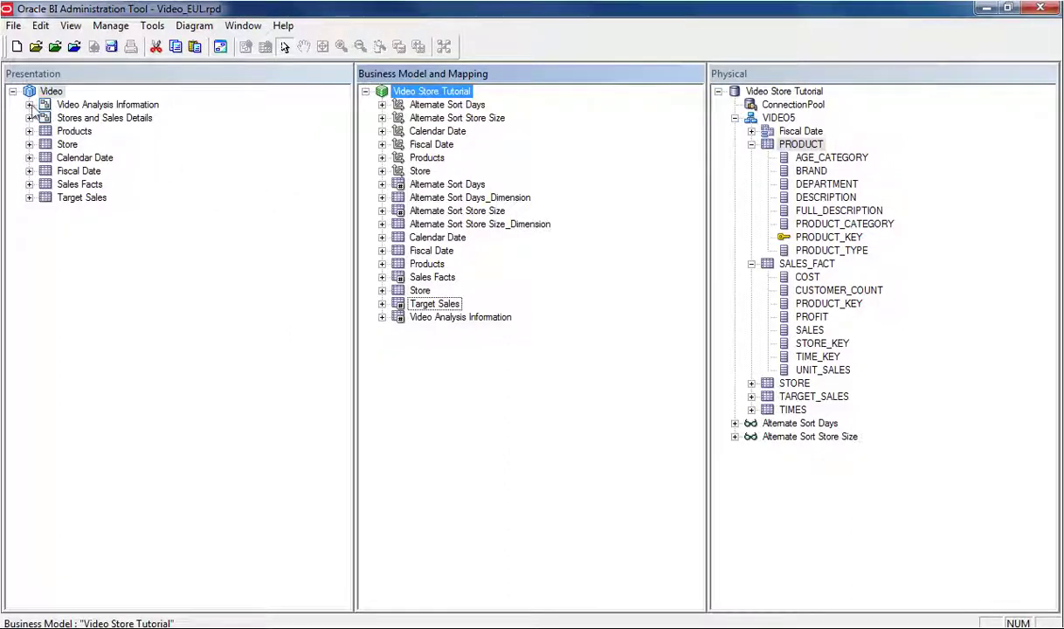
{"action": "left_click", "coordinate": [29, 144]}
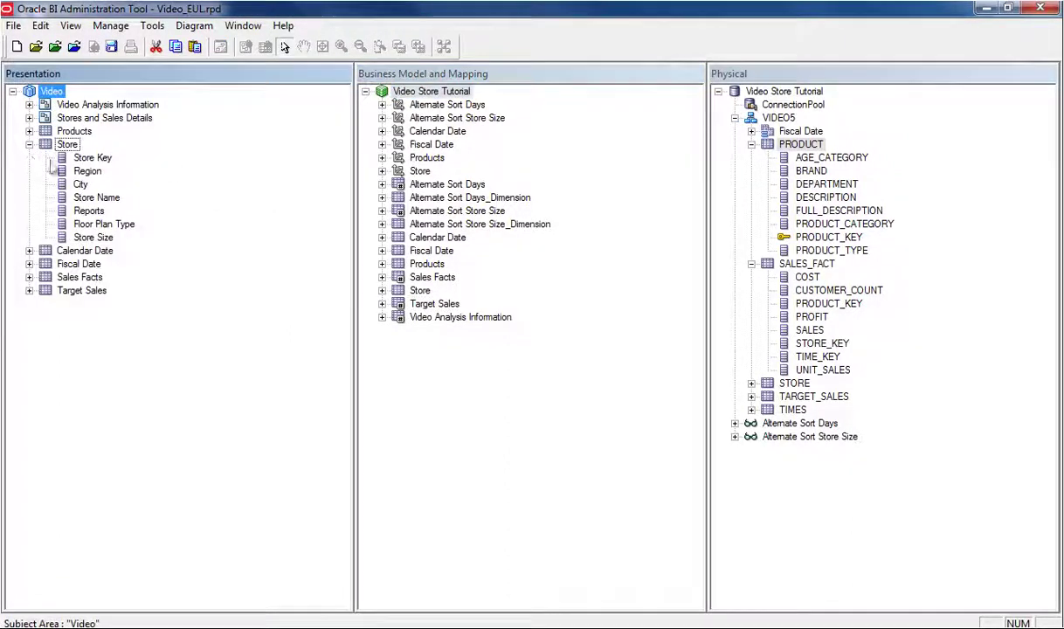
{"action": "left_click", "coordinate": [29, 251]}
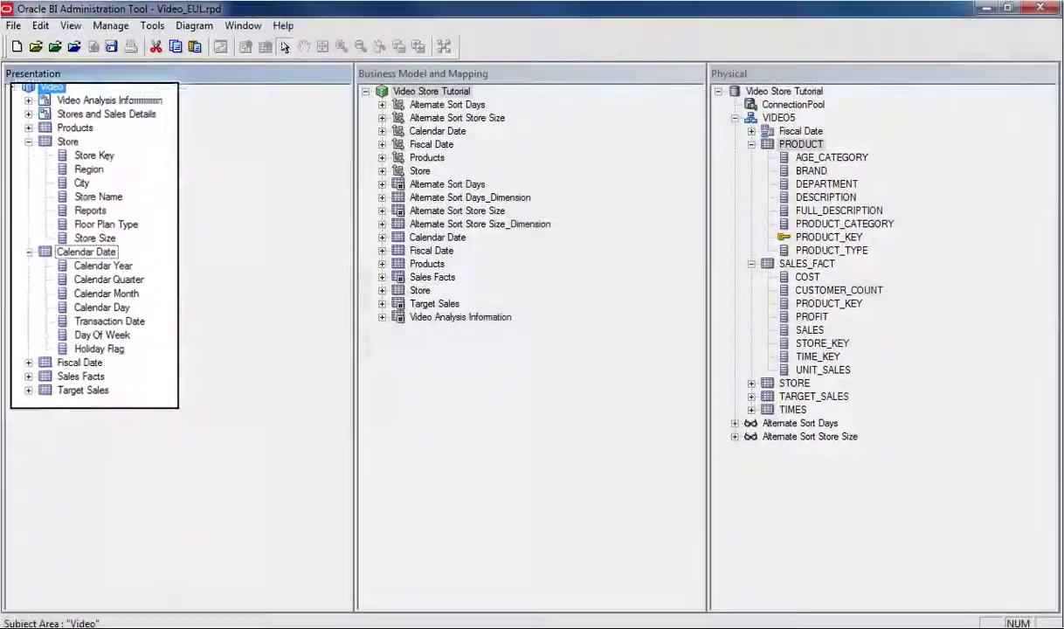
{"action": "left_click", "coordinate": [28, 358]}
Step: Collapse those tables, then briefly expand Target Sales to see its measure
{"action": "left_click", "coordinate": [29, 144]}
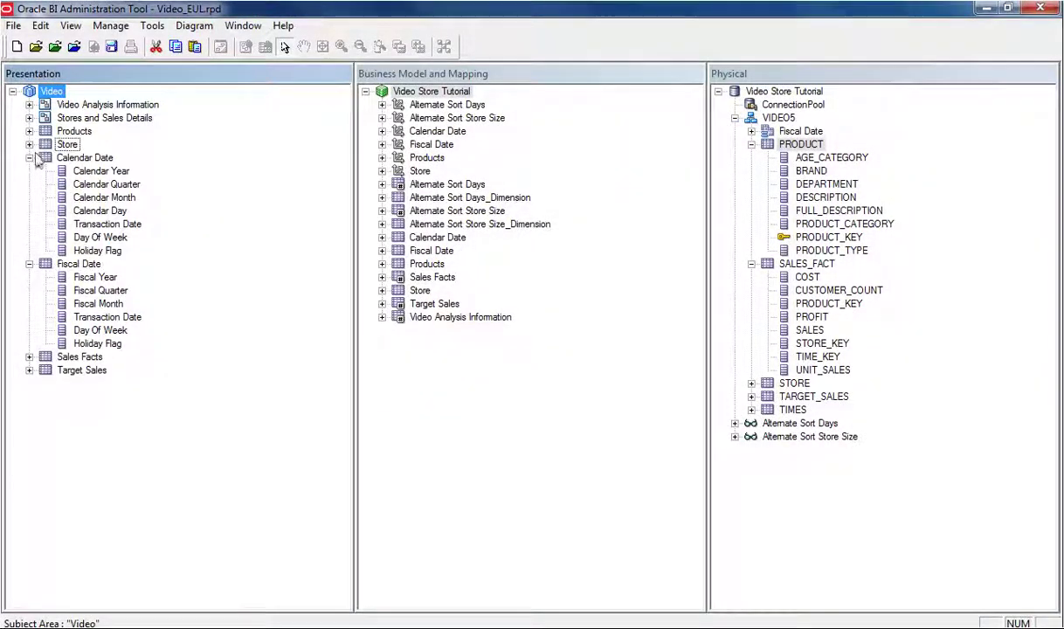
{"action": "left_click", "coordinate": [29, 158]}
{"action": "left_click", "coordinate": [29, 170]}
{"action": "left_click", "coordinate": [29, 197]}
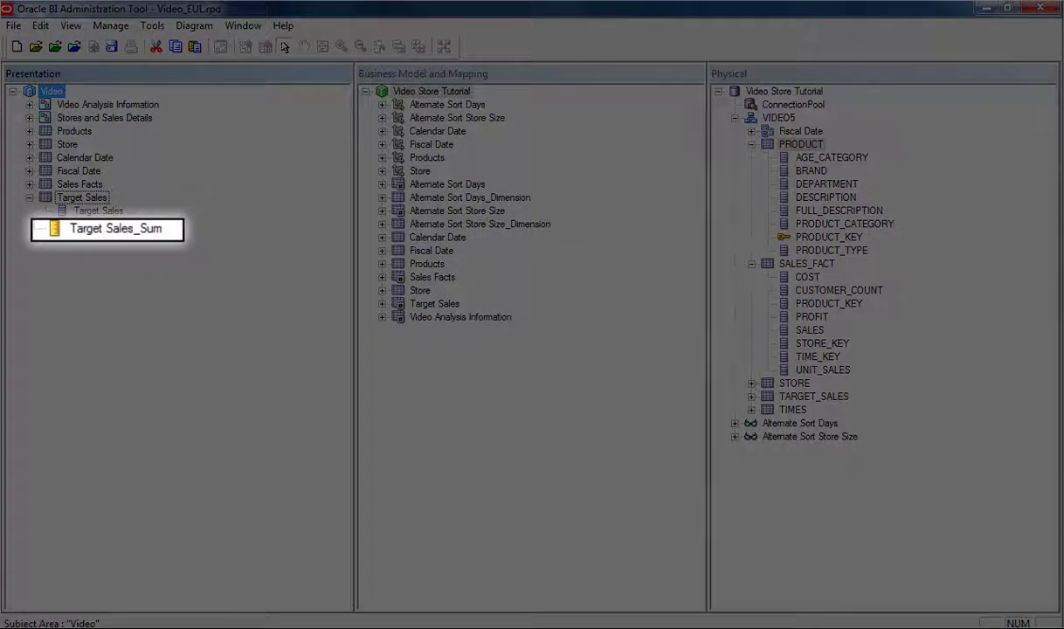
{"action": "left_click", "coordinate": [29, 197]}
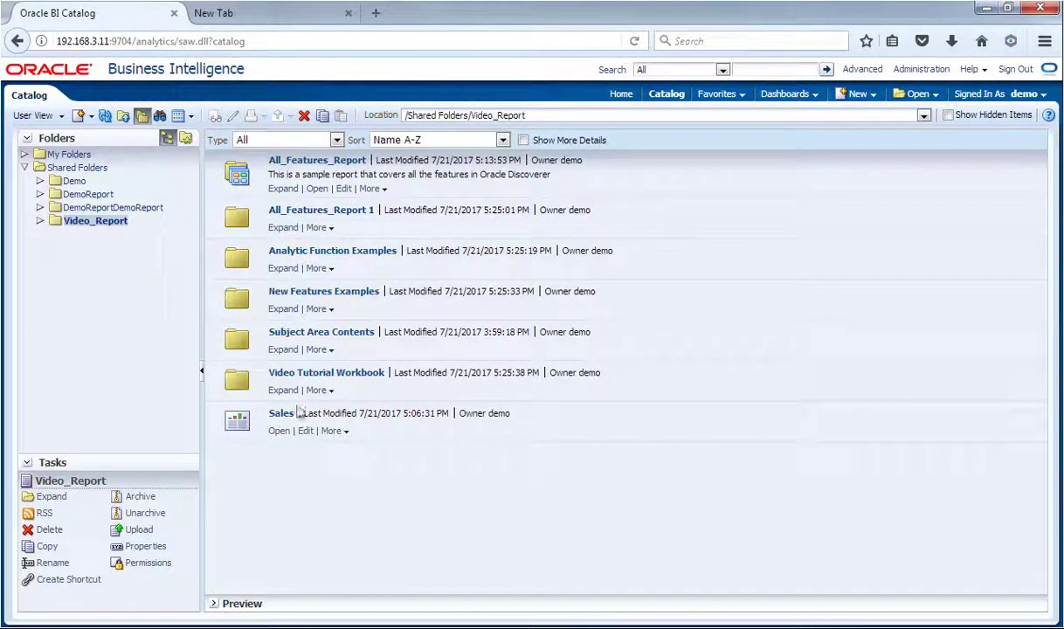
Step: Open the converted Sales analysis and check its Prod Category prompt, keeping Electronics
{"action": "left_click", "coordinate": [284, 431]}
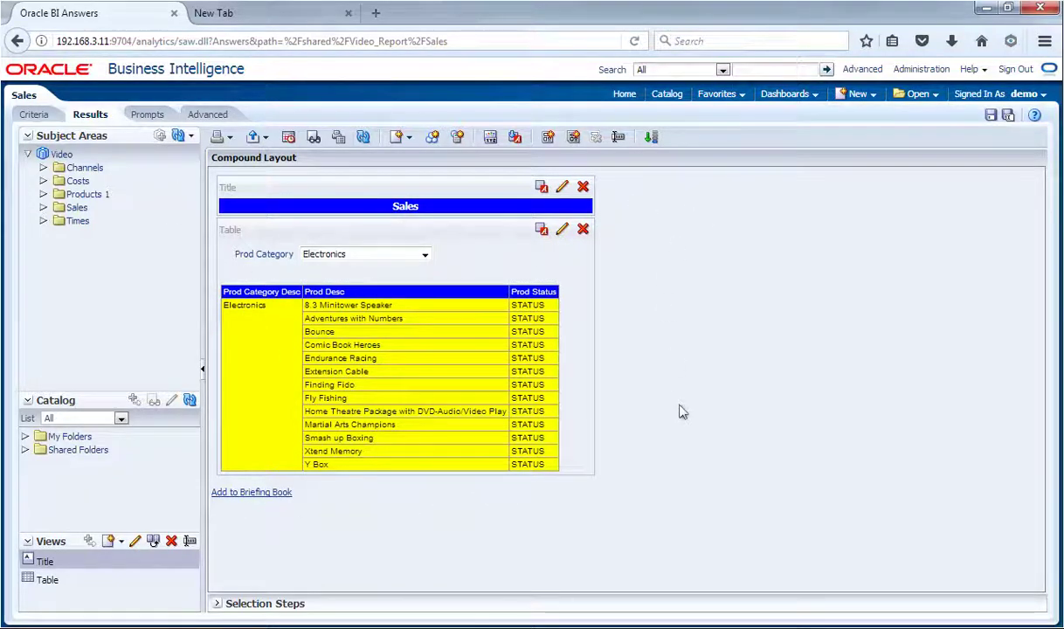
{"action": "left_click", "coordinate": [426, 255]}
{"action": "left_click", "coordinate": [426, 255]}
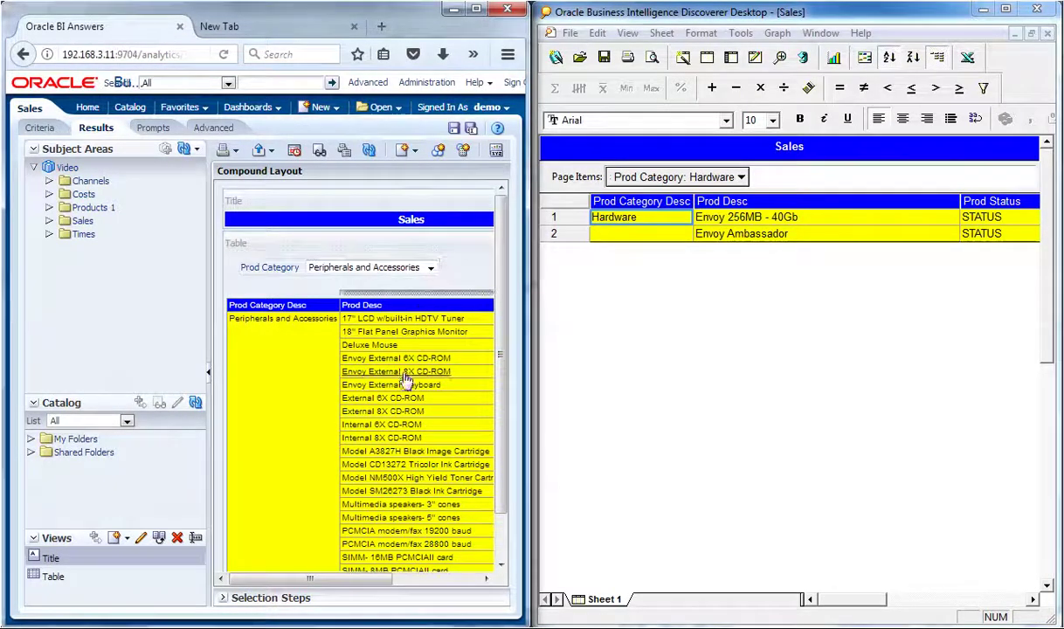
Step: Switch Discoverer's page item to Peripherals and Accessories and the Answers prompt to Photo
{"action": "scroll", "coordinate": [418, 387], "scroll_direction": "down", "scroll_amount": 1}
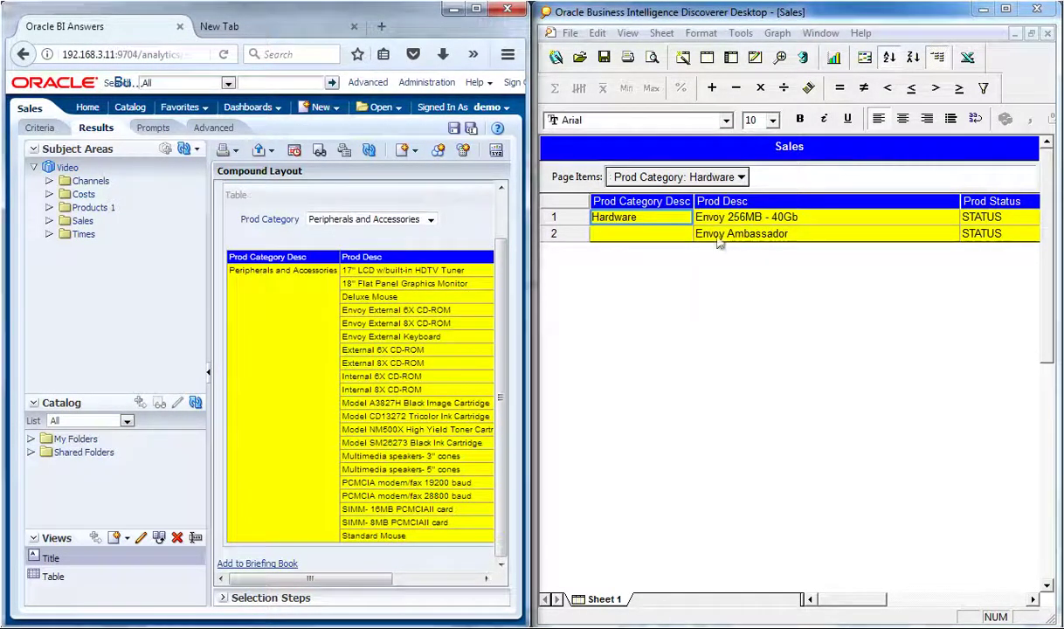
{"action": "left_click", "coordinate": [739, 178]}
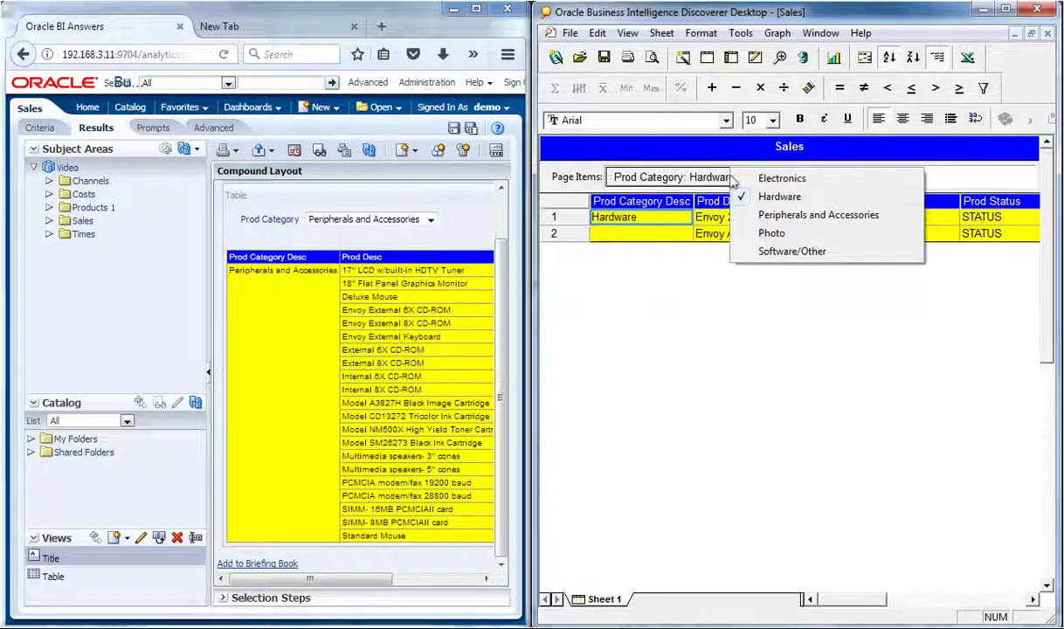
{"action": "left_click", "coordinate": [766, 218]}
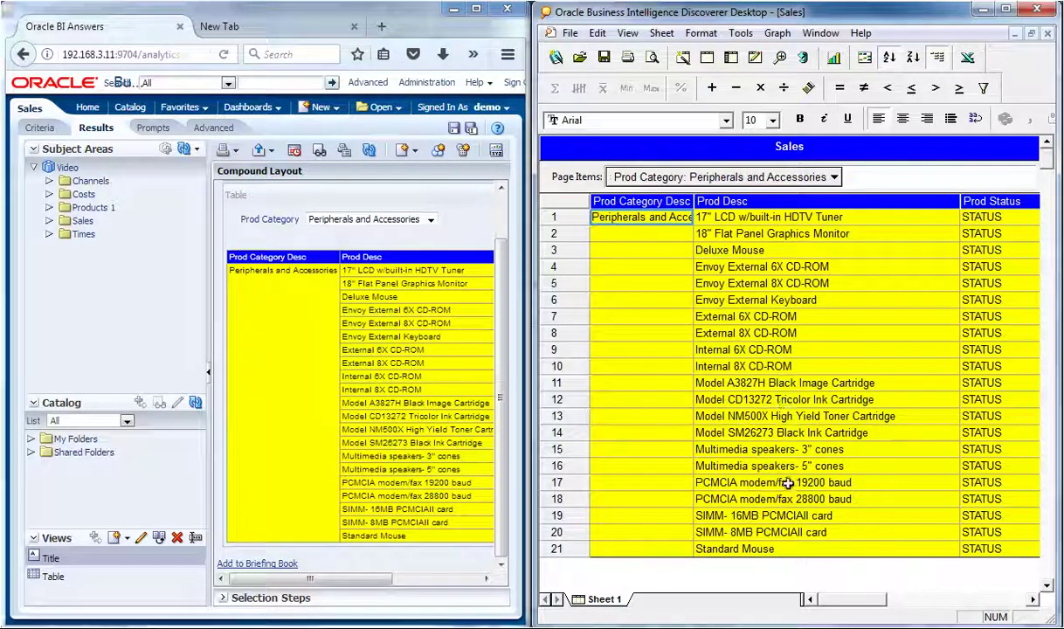
{"action": "left_click", "coordinate": [415, 219]}
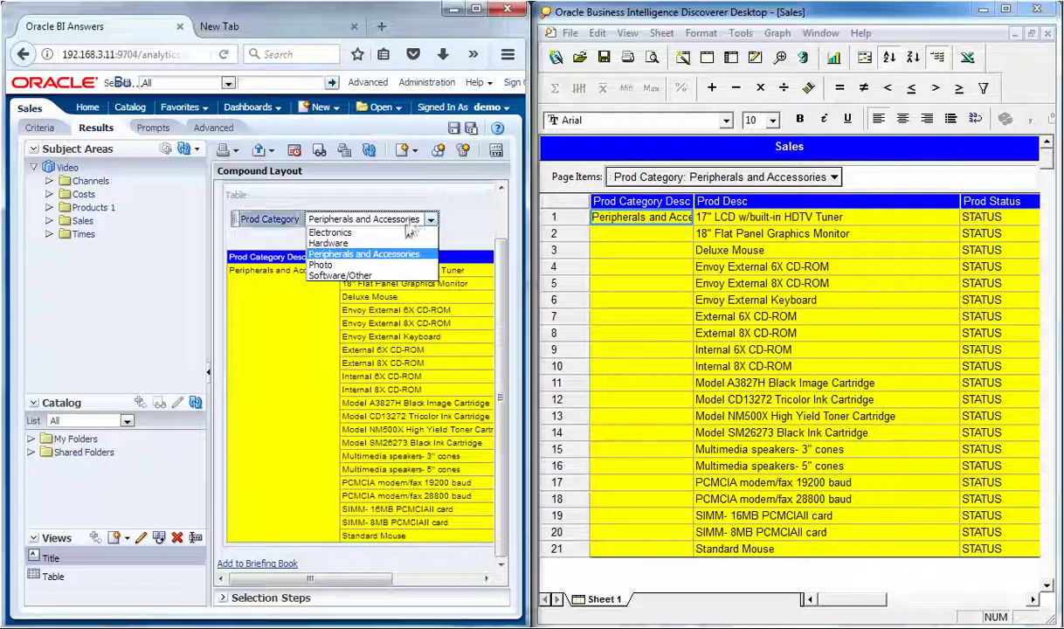
{"action": "left_click", "coordinate": [384, 259]}
Step: Switch the Discoverer sheet to Photo, then Software/Other, and scroll to compare the rows
{"action": "left_click", "coordinate": [766, 178]}
{"action": "left_click", "coordinate": [845, 232]}
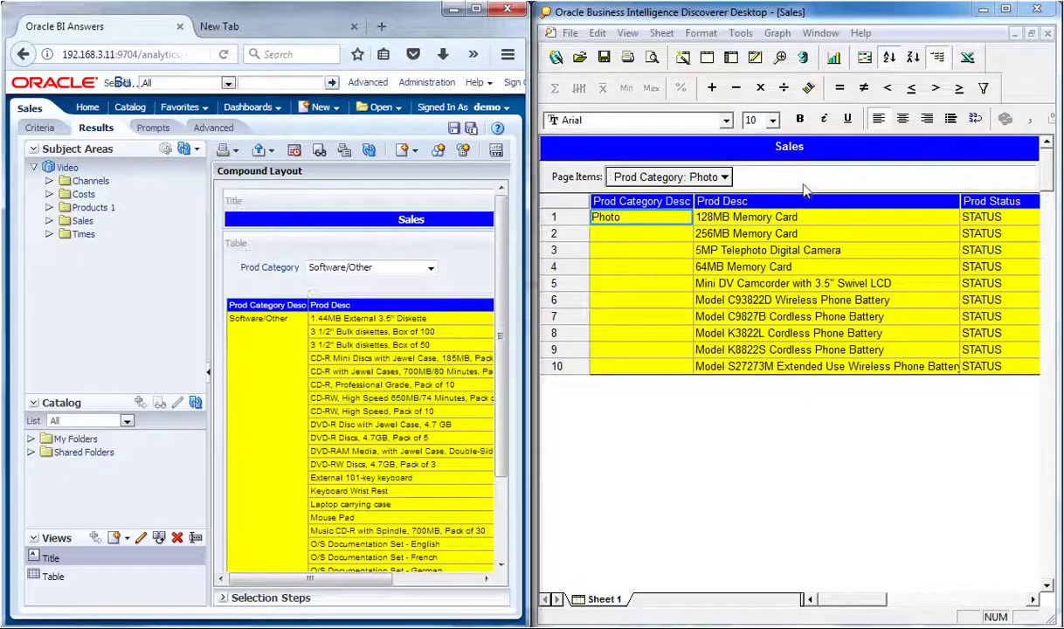
{"action": "left_click", "coordinate": [764, 175]}
{"action": "left_click", "coordinate": [839, 249]}
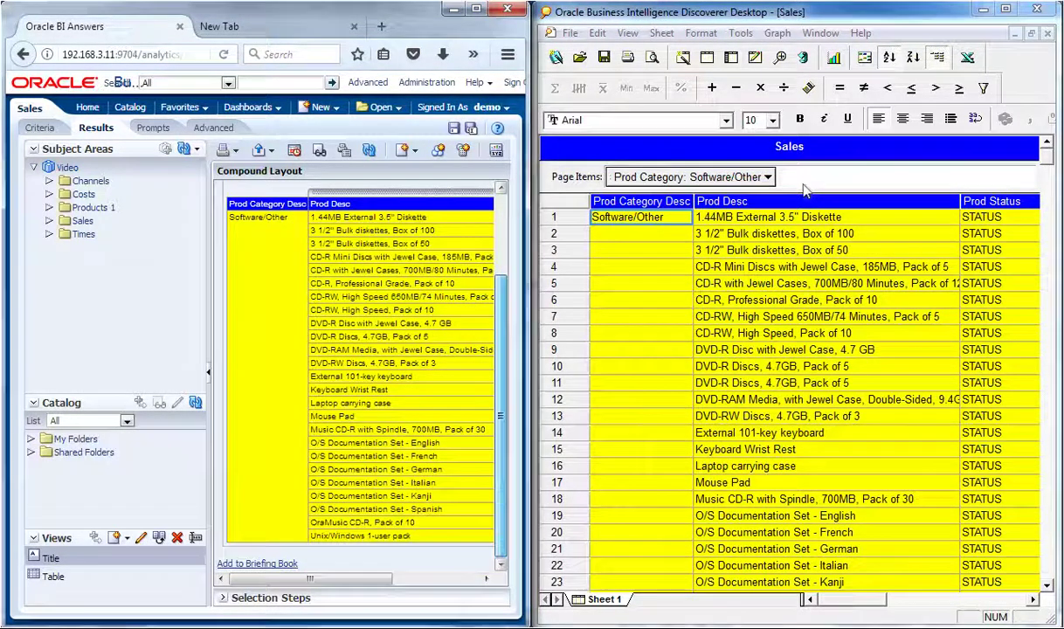
{"action": "scroll", "coordinate": [805, 190], "scroll_direction": "down", "scroll_amount": 5}
{"action": "scroll", "coordinate": [805, 190], "scroll_direction": "up", "scroll_amount": 4}
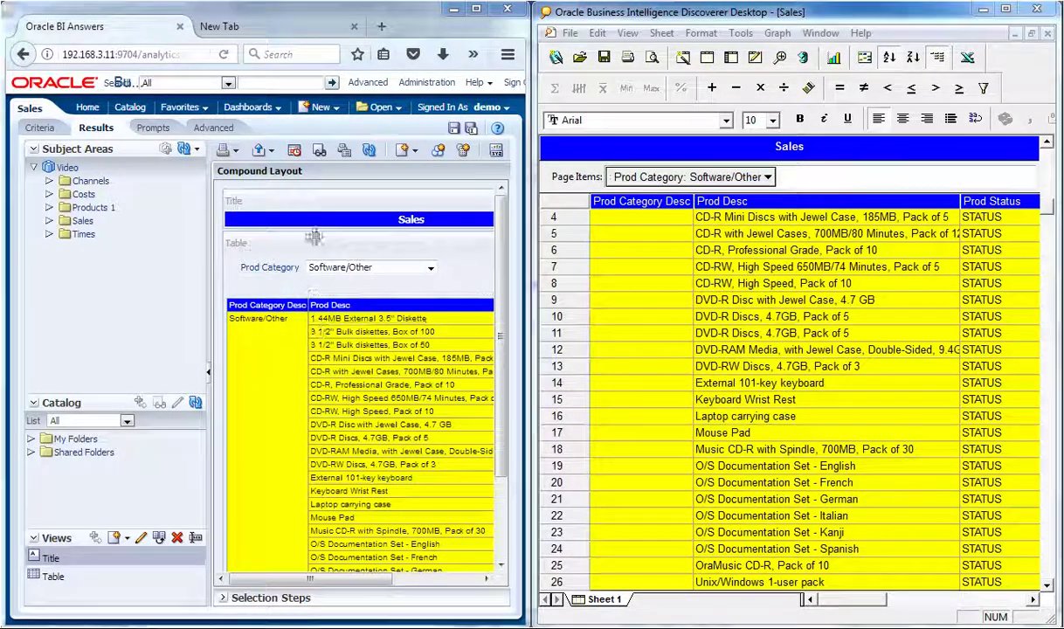